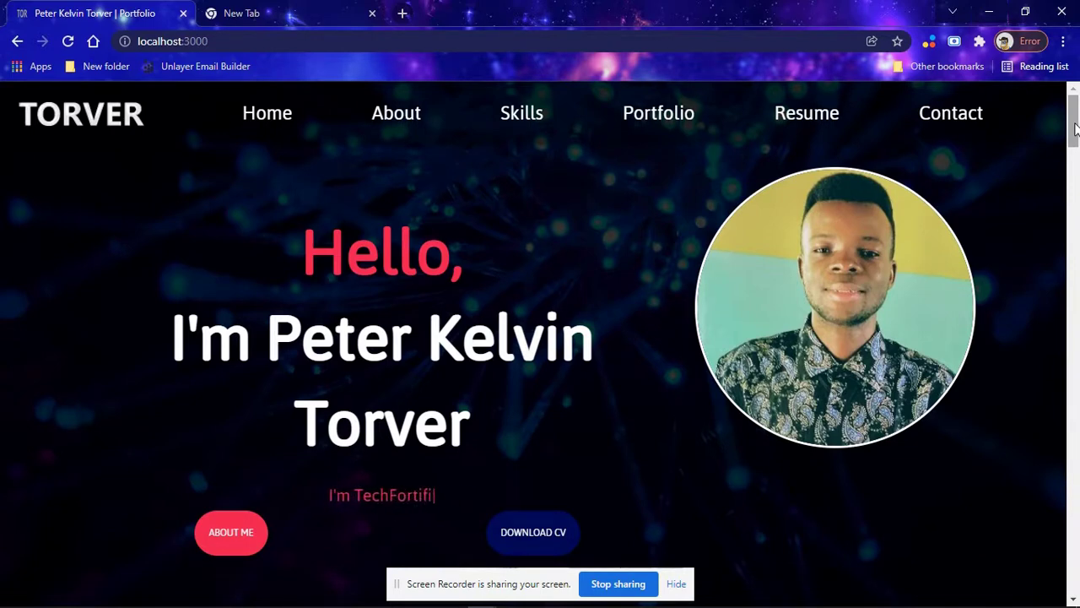
Step: Look through the portfolio site on localhost:3000, from the contact form back up through resume, projects, skills and about sections
{"action": "left_click_drag", "start_coordinate": [1076, 127], "coordinate": [1075, 585]}
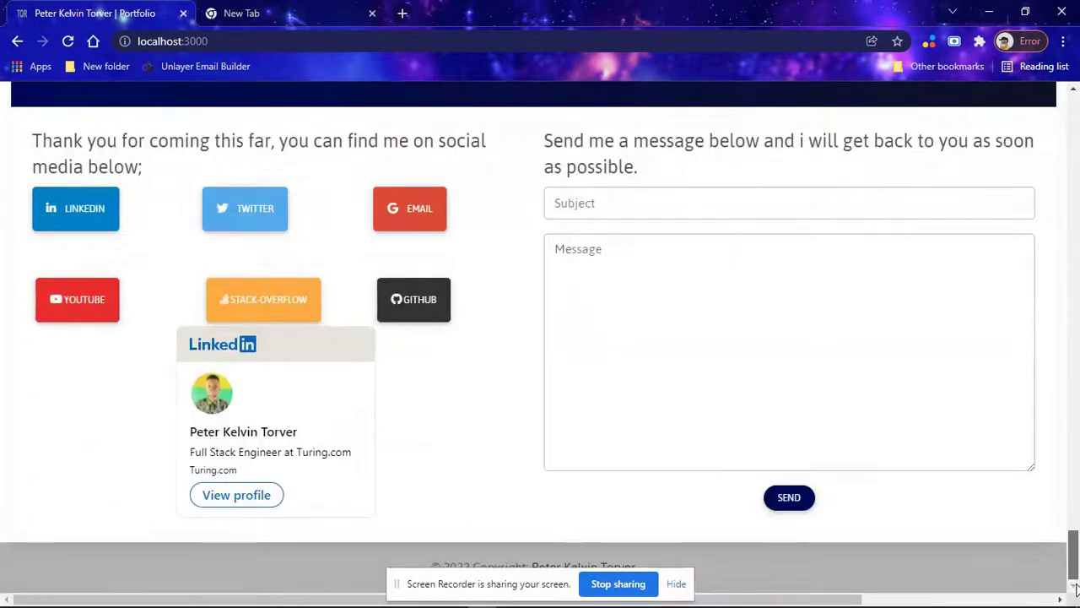
{"action": "left_click_drag", "start_coordinate": [1077, 520], "coordinate": [1074, 427]}
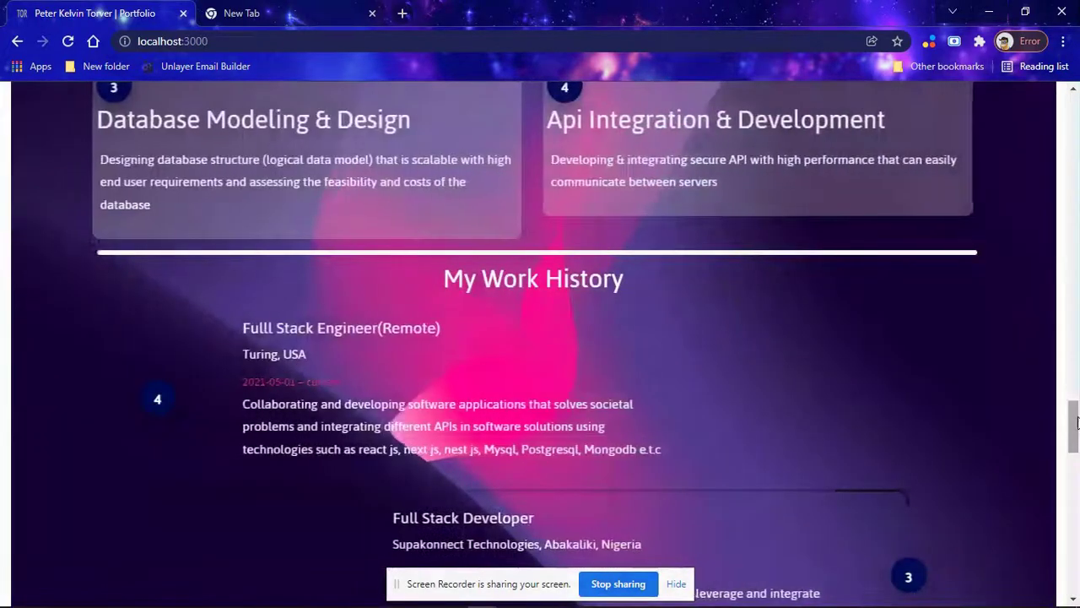
{"action": "scroll", "coordinate": [1079, 384], "scroll_direction": "up", "scroll_amount": 2}
{"action": "scroll", "coordinate": [1078, 384], "scroll_direction": "up", "scroll_amount": 7}
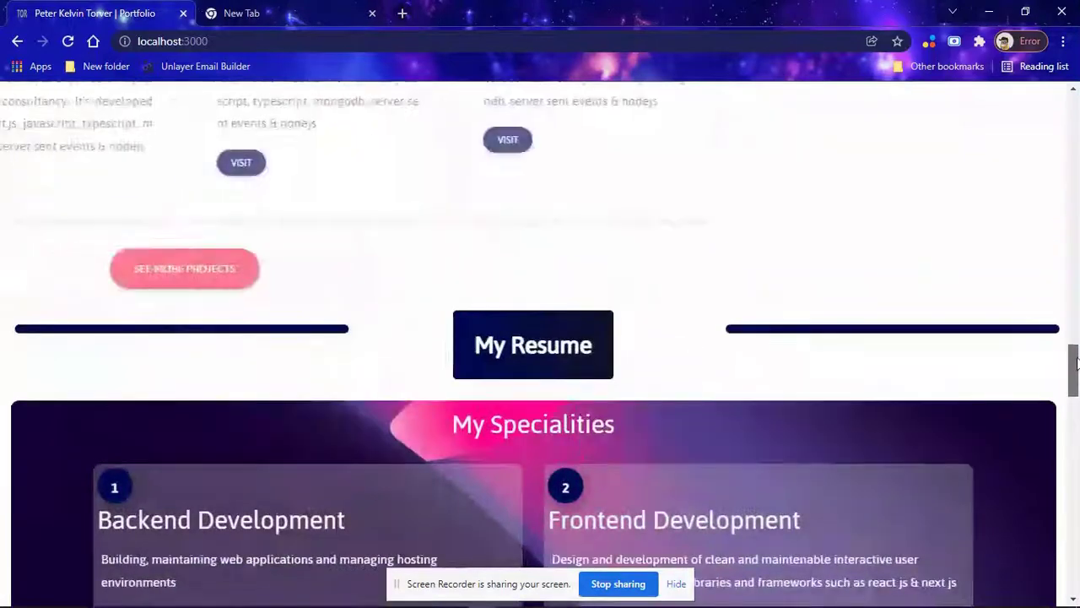
{"action": "scroll", "coordinate": [1077, 312], "scroll_direction": "up", "scroll_amount": 9}
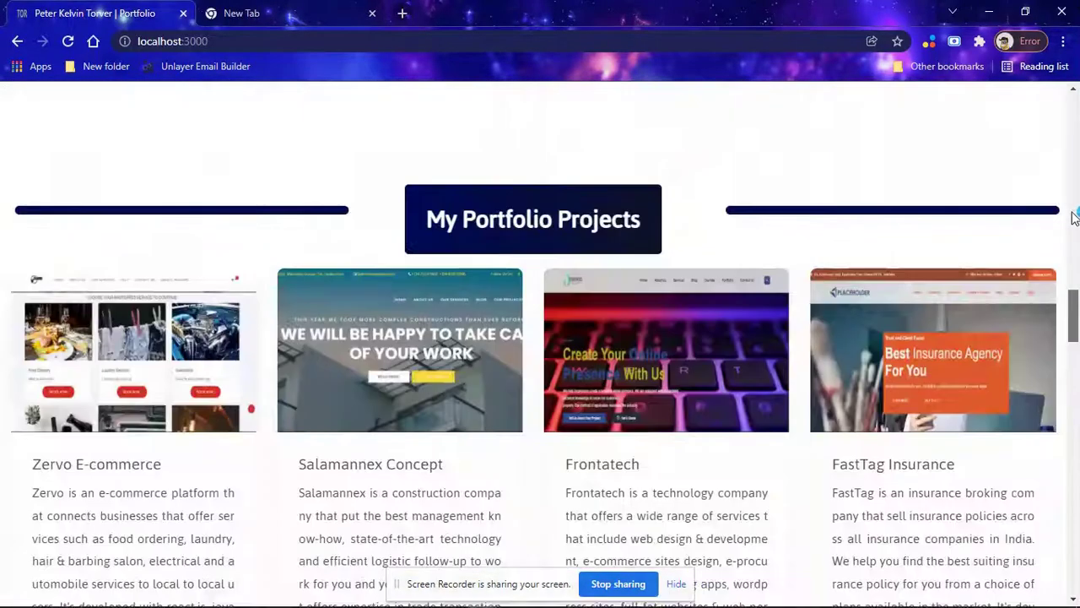
{"action": "scroll", "coordinate": [1077, 190], "scroll_direction": "up", "scroll_amount": 7}
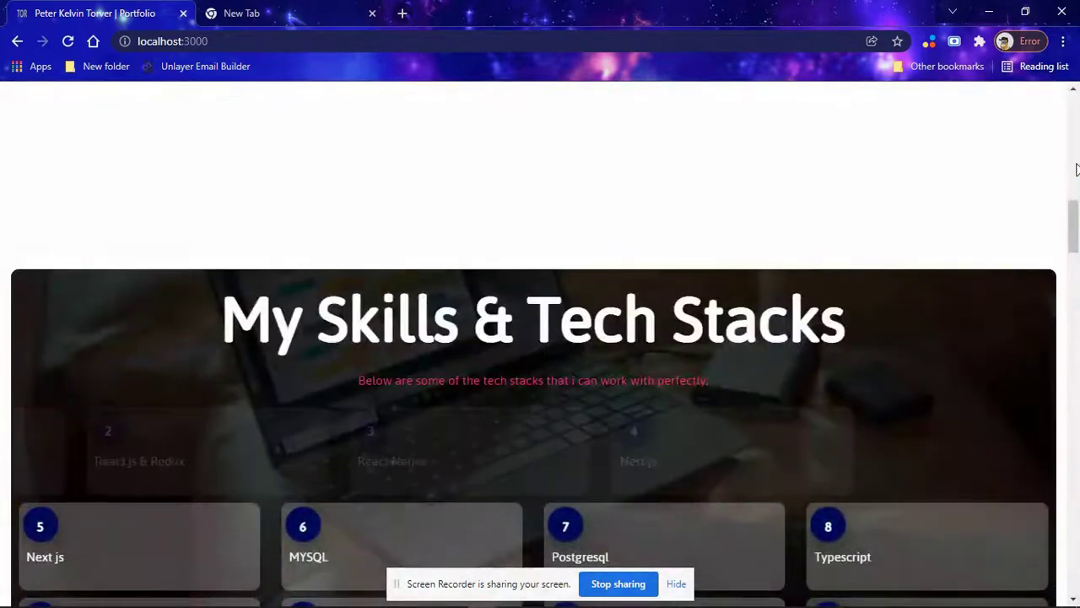
{"action": "scroll", "coordinate": [1076, 148], "scroll_direction": "up", "scroll_amount": 2}
{"action": "scroll", "coordinate": [1076, 139], "scroll_direction": "up", "scroll_amount": 4}
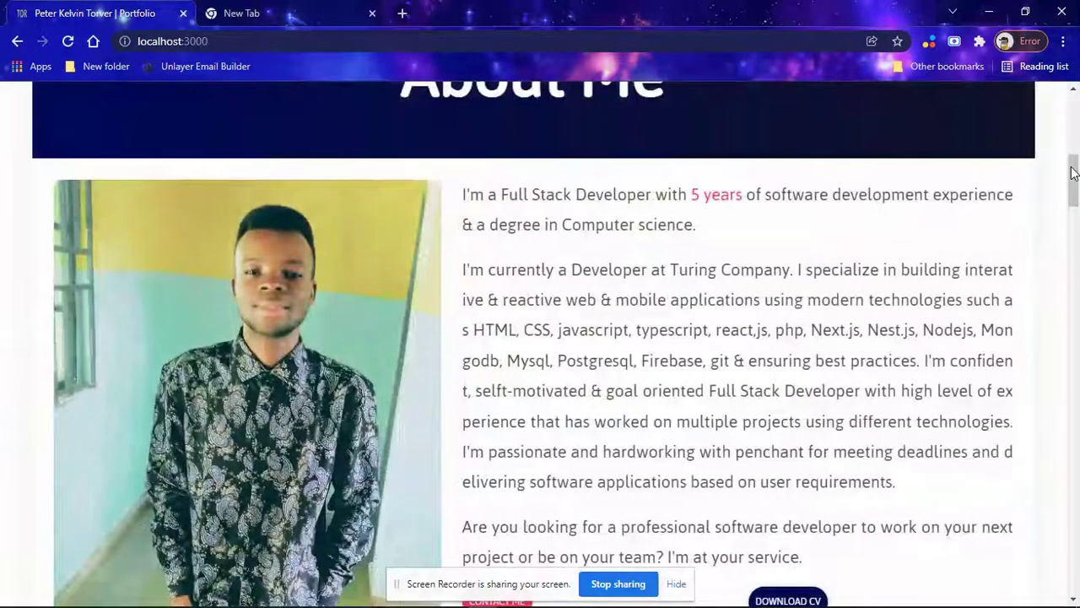
{"action": "scroll", "coordinate": [1074, 135], "scroll_direction": "up", "scroll_amount": 2}
{"action": "scroll", "coordinate": [1073, 122], "scroll_direction": "up", "scroll_amount": 5}
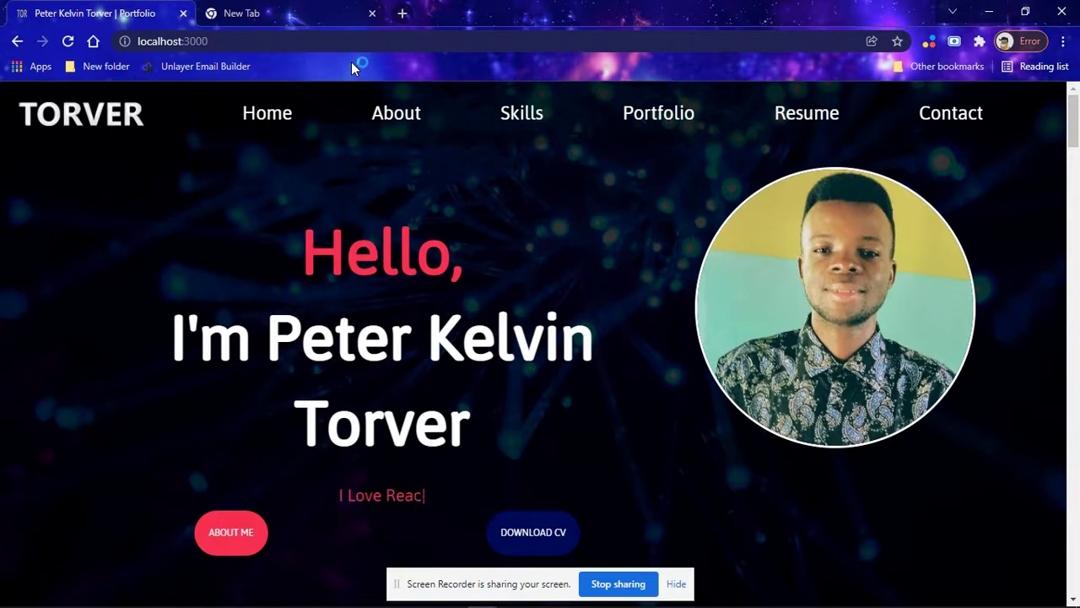
Step: Switch to the portfolio project in Visual Studio Code and collapse the src and public folders
{"action": "key", "text": "alt+Tab"}
{"action": "key", "text": "alt+Tab"}
{"action": "key", "text": "alt+Tab"}
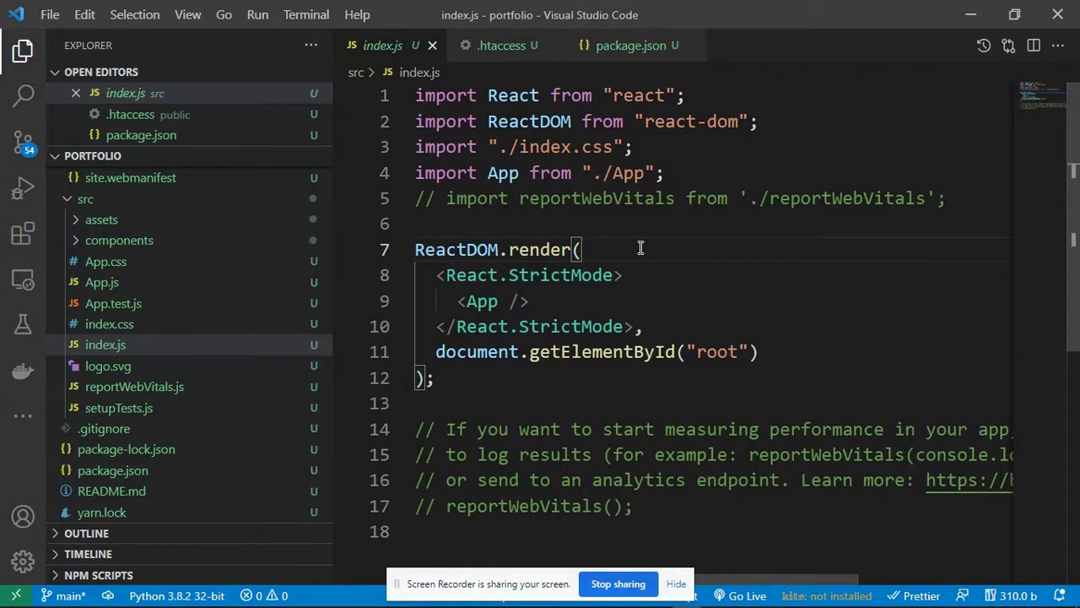
{"action": "left_click", "coordinate": [519, 301]}
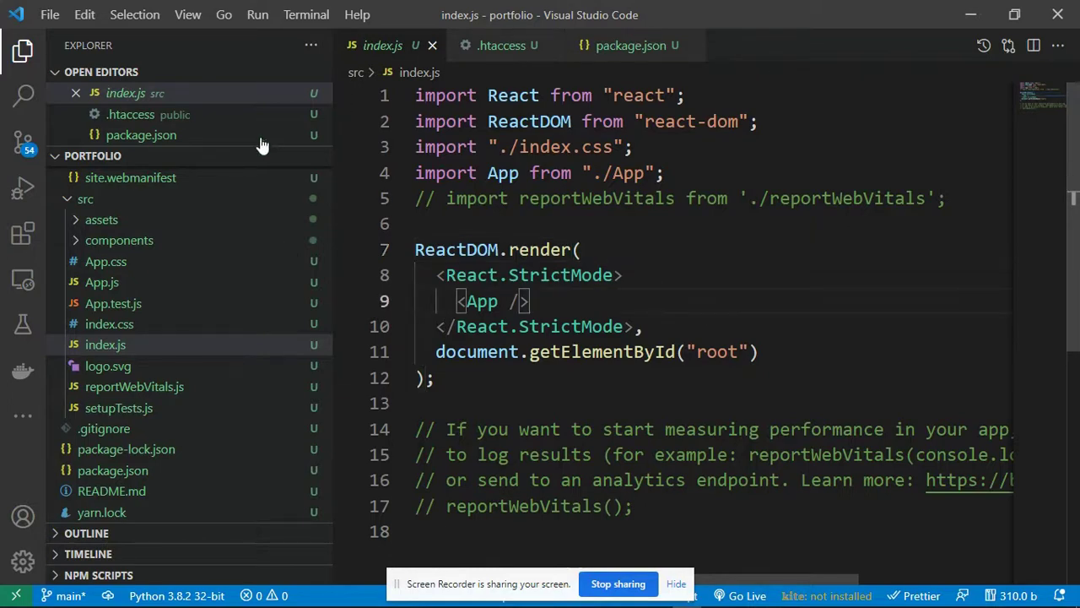
{"action": "left_click", "coordinate": [73, 202]}
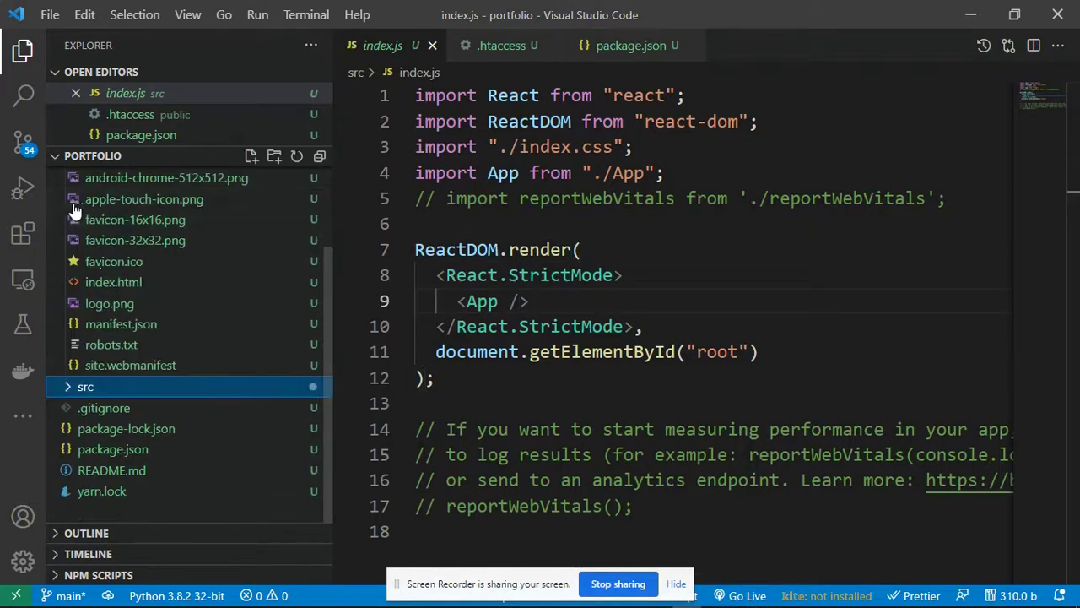
{"action": "left_click_drag", "start_coordinate": [328, 283], "coordinate": [327, 205]}
{"action": "left_click", "coordinate": [72, 216]}
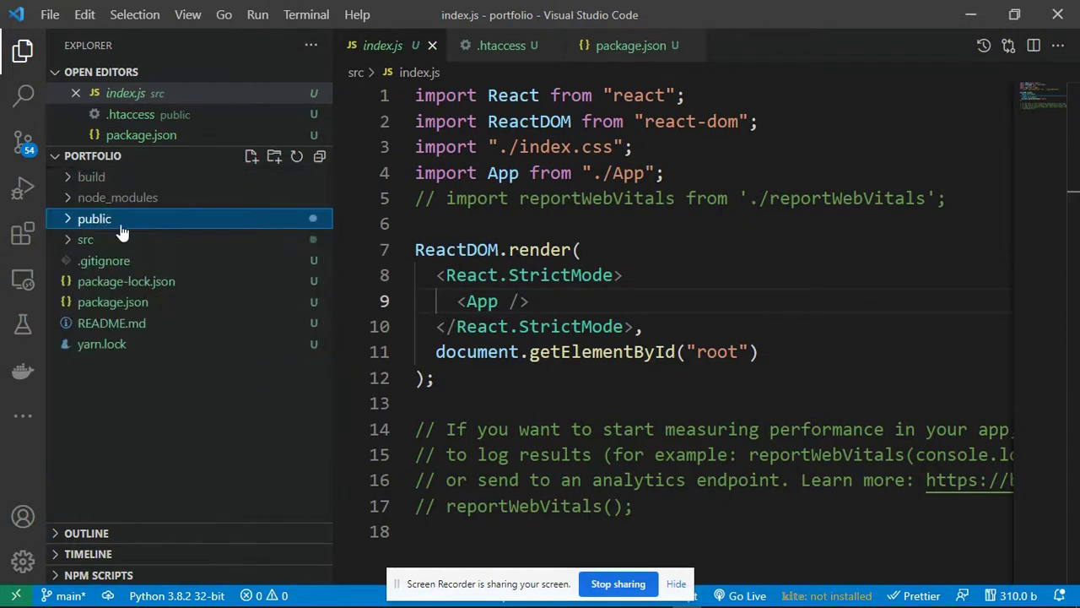
{"action": "left_click", "coordinate": [623, 275]}
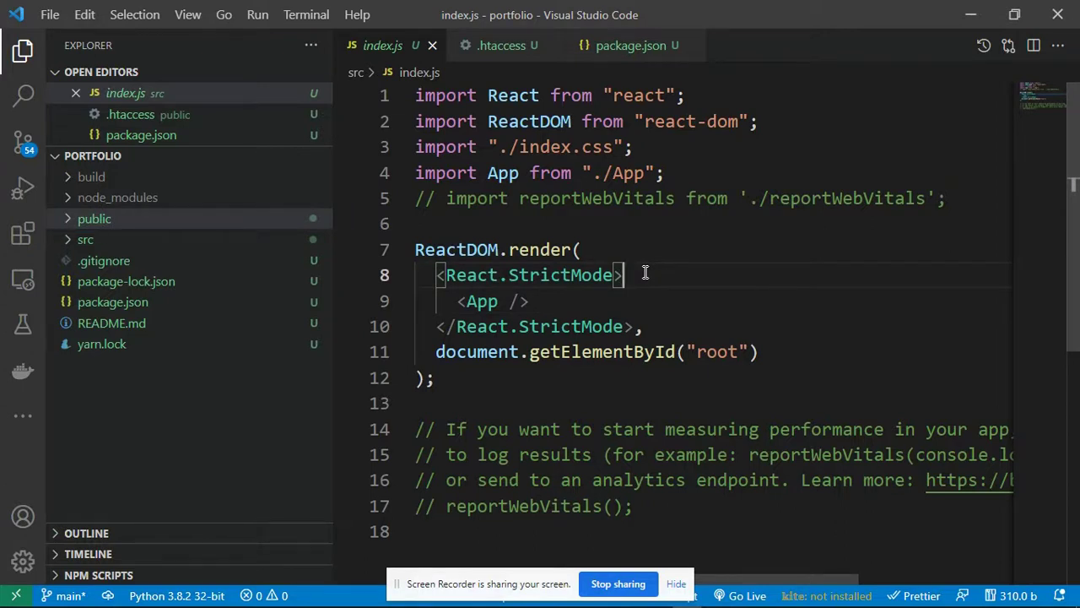
{"action": "left_click", "coordinate": [654, 326]}
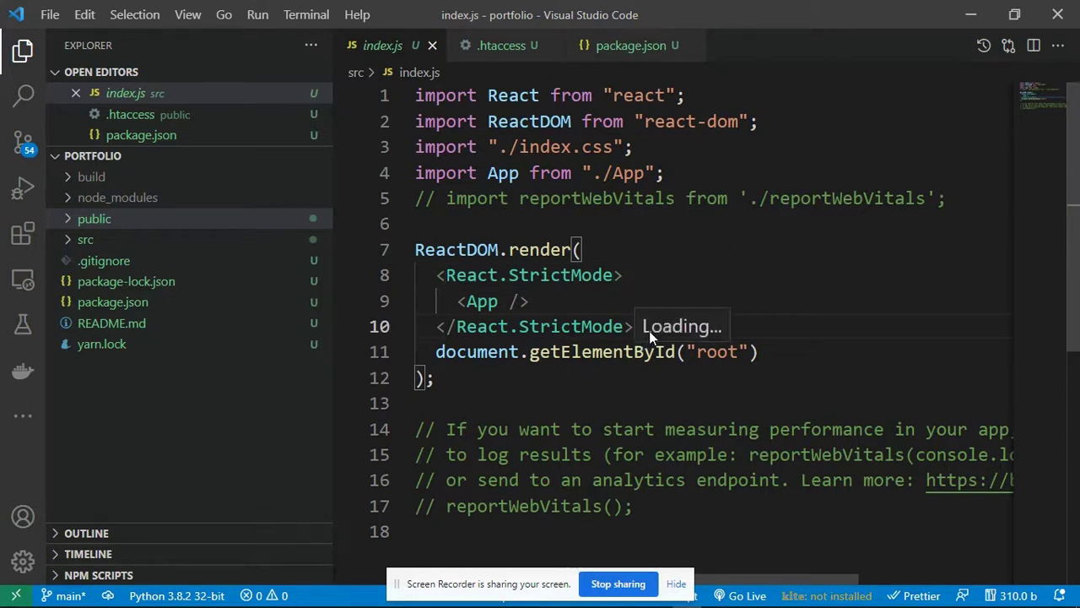
{"action": "left_click", "coordinate": [621, 312]}
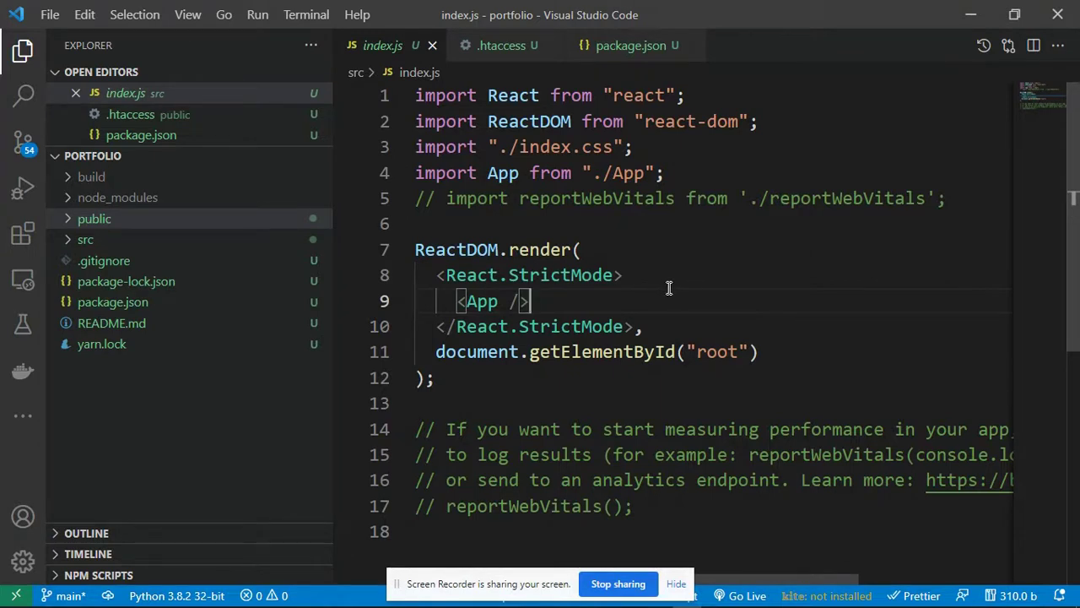
Step: Open .htaccess from the public folder, examine its rewrite rules from IfModule to the closing tag, and collapse the folder
{"action": "left_click", "coordinate": [88, 221]}
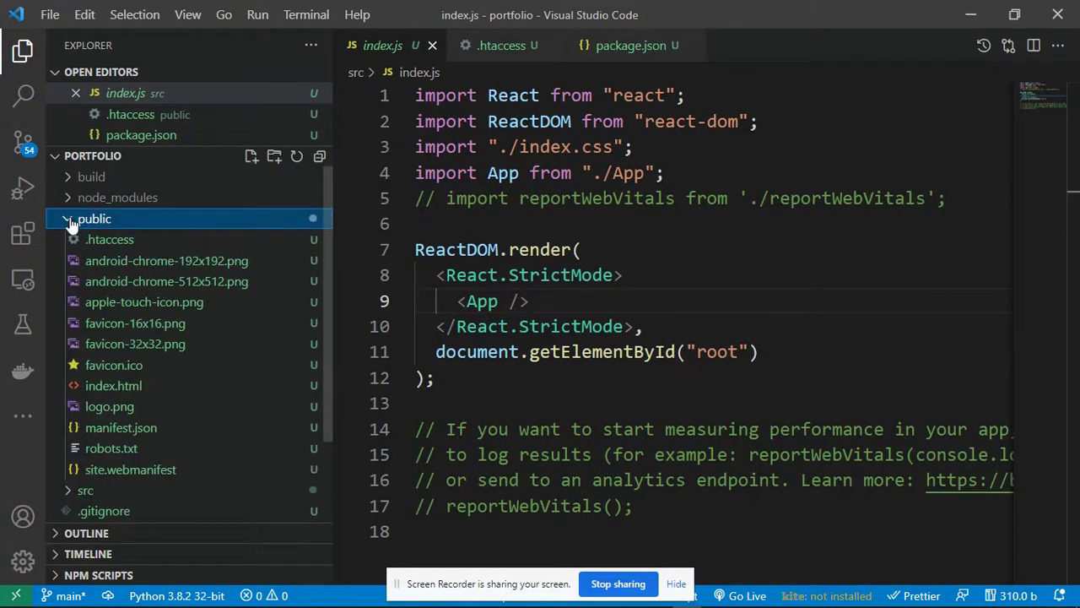
{"action": "left_click", "coordinate": [116, 249]}
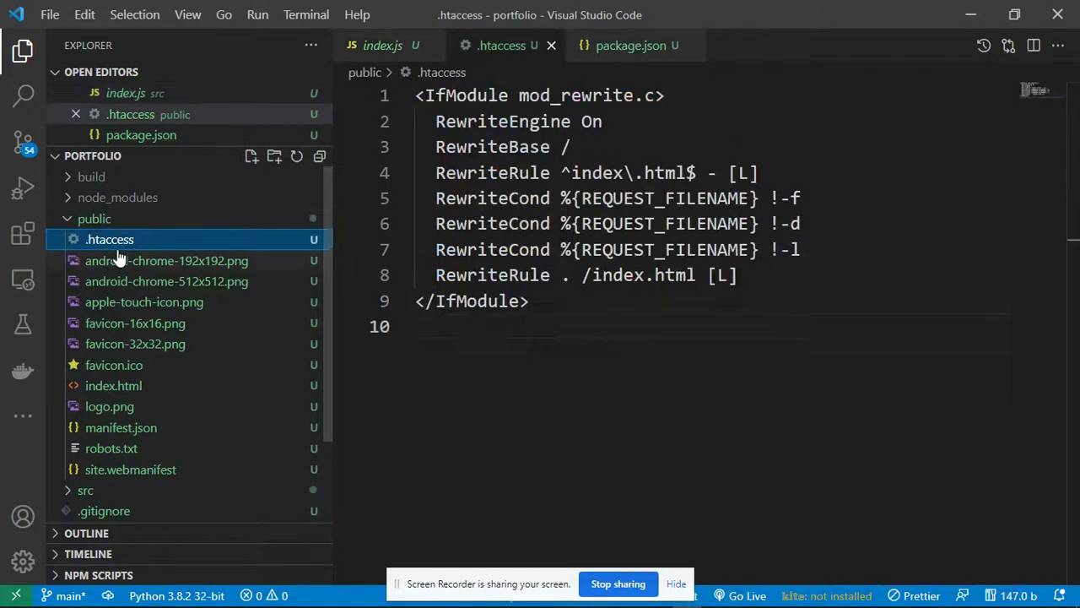
{"action": "left_click", "coordinate": [555, 309]}
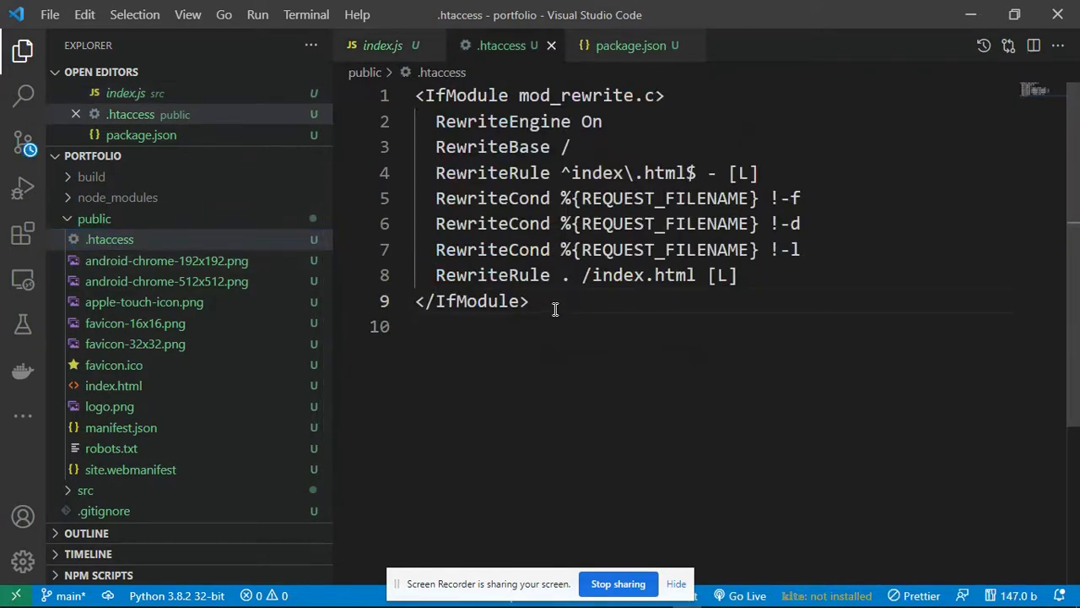
{"action": "left_click_drag", "start_coordinate": [554, 309], "coordinate": [416, 93]}
{"action": "left_click", "coordinate": [582, 311]}
{"action": "left_click", "coordinate": [71, 221]}
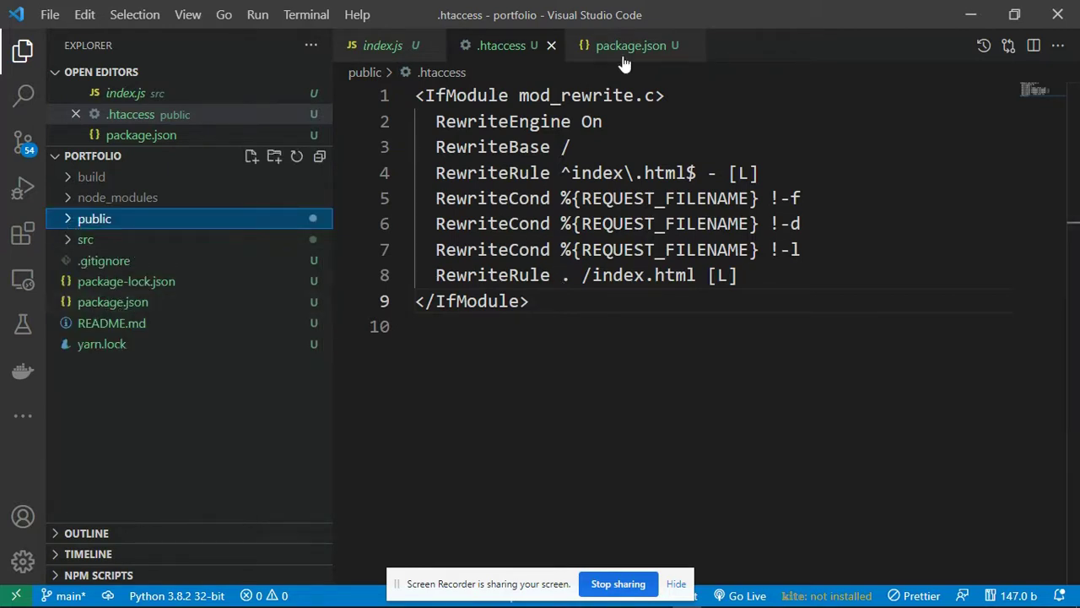
Step: Open package.json and examine the homepage entry that holds the site's domain URL
{"action": "key", "text": "ctrl+Page_Down"}
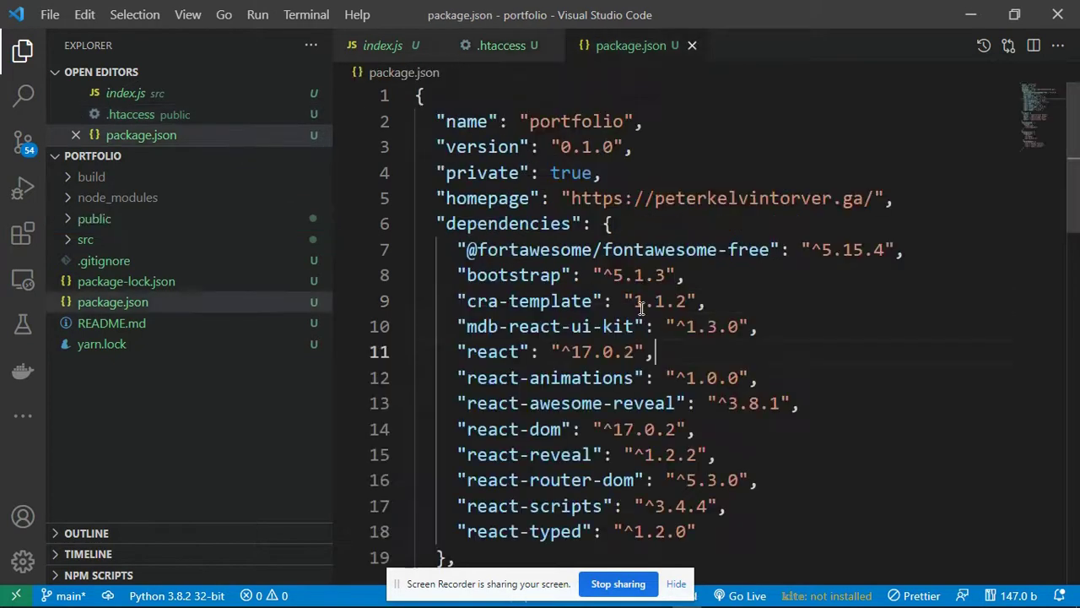
{"action": "left_click", "coordinate": [641, 305]}
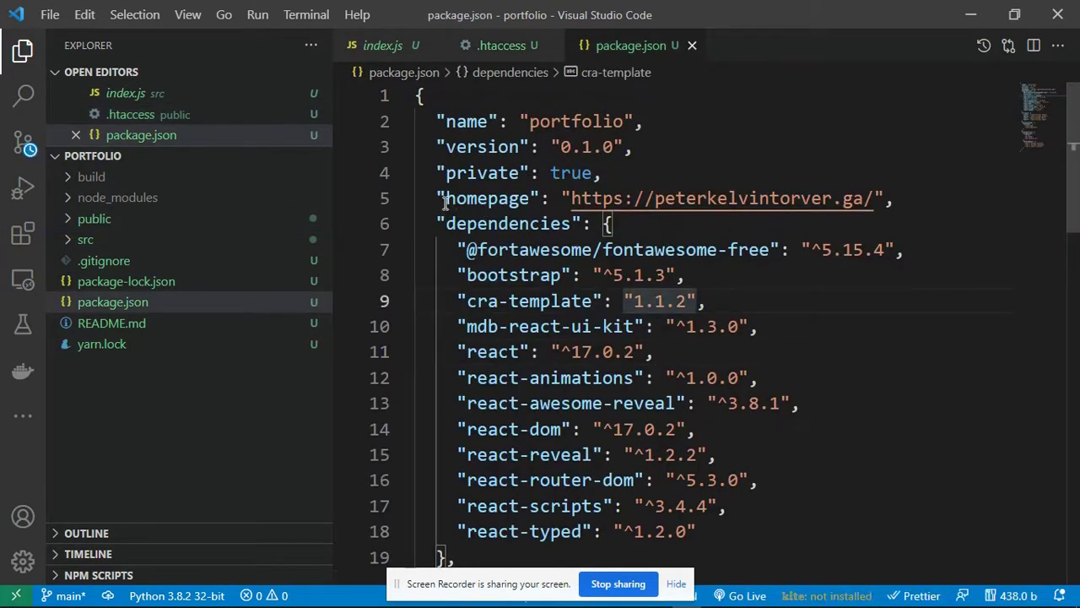
{"action": "mouse_move", "coordinate": [490, 199]}
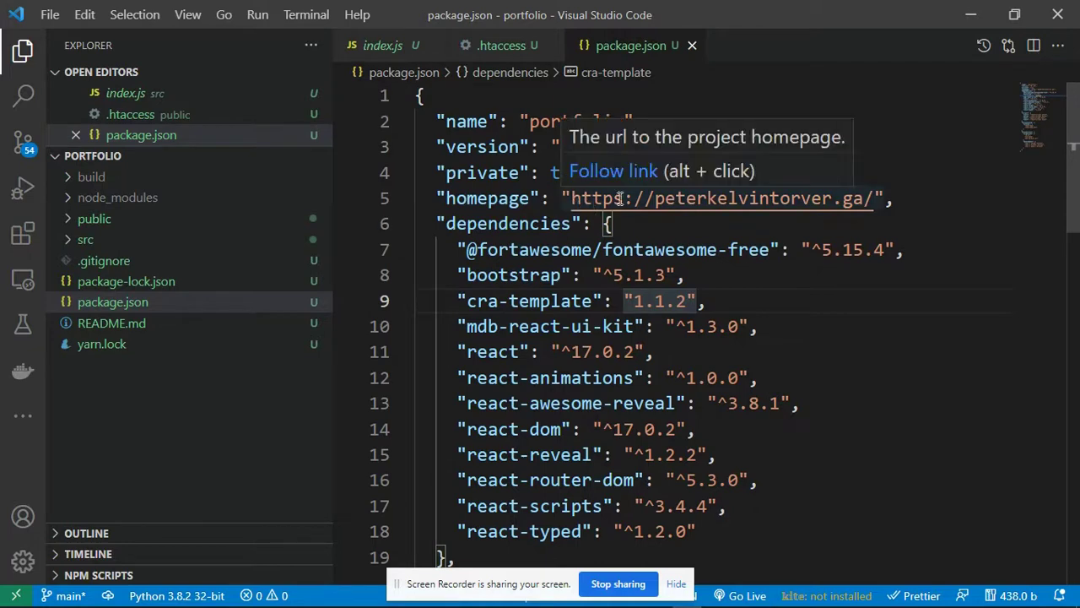
{"action": "left_click", "coordinate": [888, 209]}
{"action": "type", "text": ","}
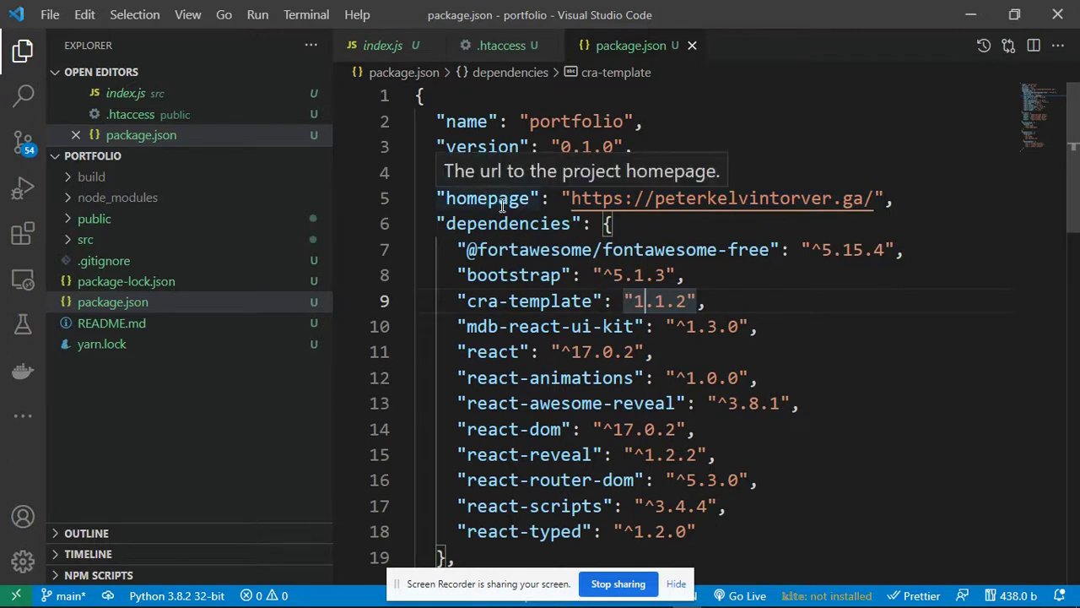
{"action": "left_click", "coordinate": [809, 332]}
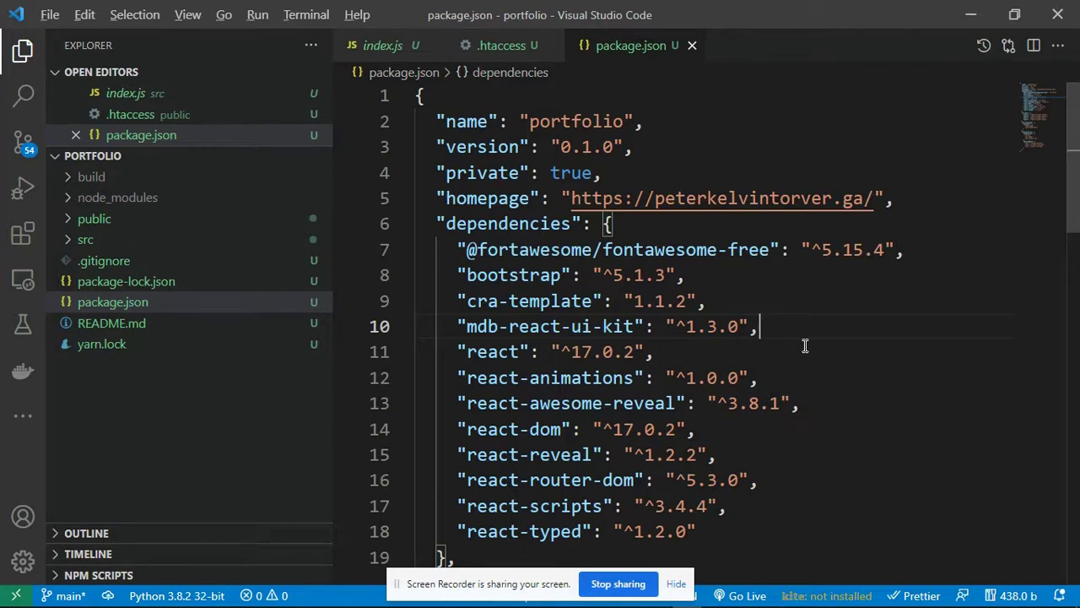
Step: Switch to Command Prompt, re-enter npm run build at the portfolio folder's prompt without running it, and return to package.json in Visual Studio Code
{"action": "key", "text": "alt+Tab"}
{"action": "key", "text": "alt+Tab"}
{"action": "key", "text": "alt+Tab"}
{"action": "key", "text": "alt+Tab"}
{"action": "key", "text": "alt+Tab"}
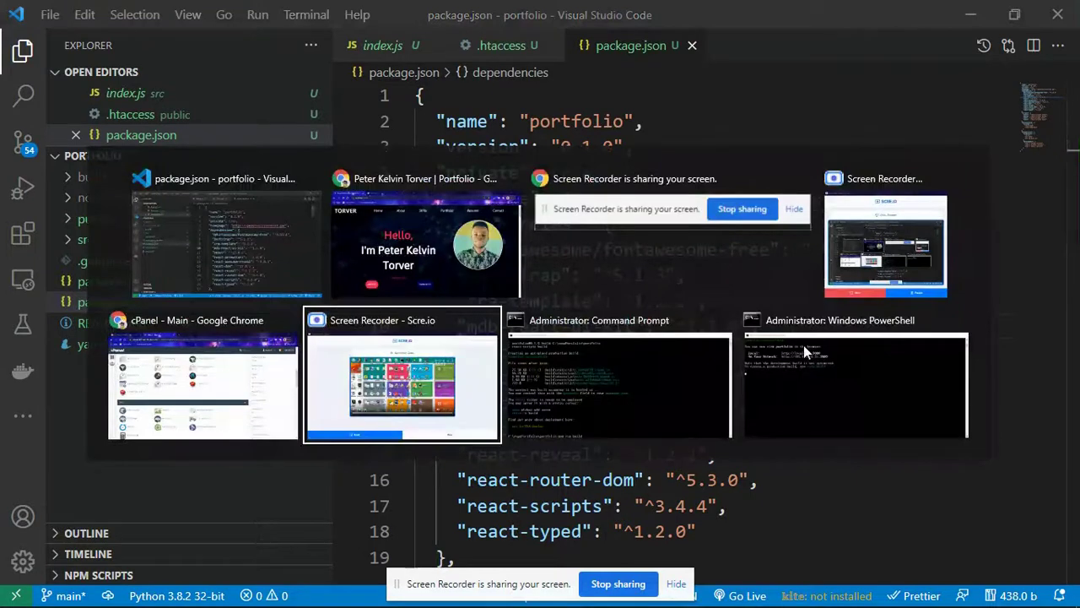
{"action": "key", "text": "alt+Tab"}
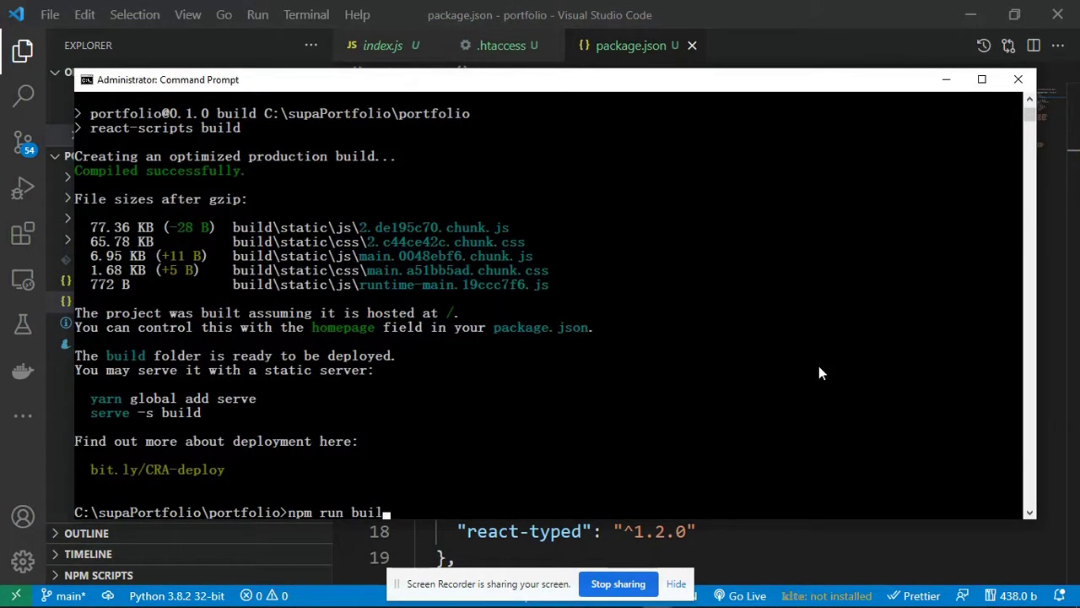
{"action": "key", "text": "BackSpace"}
{"action": "key", "text": "BackSpace"}
{"action": "key", "text": "BackSpace"}
{"action": "key", "text": "BackSpace"}
{"action": "key", "text": "BackSpace"}
{"action": "key", "text": "BackSpace"}
{"action": "key", "text": "BackSpace"}
{"action": "key", "text": "BackSpace"}
{"action": "key", "text": "BackSpace"}
{"action": "key", "text": "BackSpace"}
{"action": "key", "text": "BackSpace"}
{"action": "key", "text": "BackSpace"}
{"action": "type", "text": "npm run build"}
{"action": "left_click", "coordinate": [23, 454]}
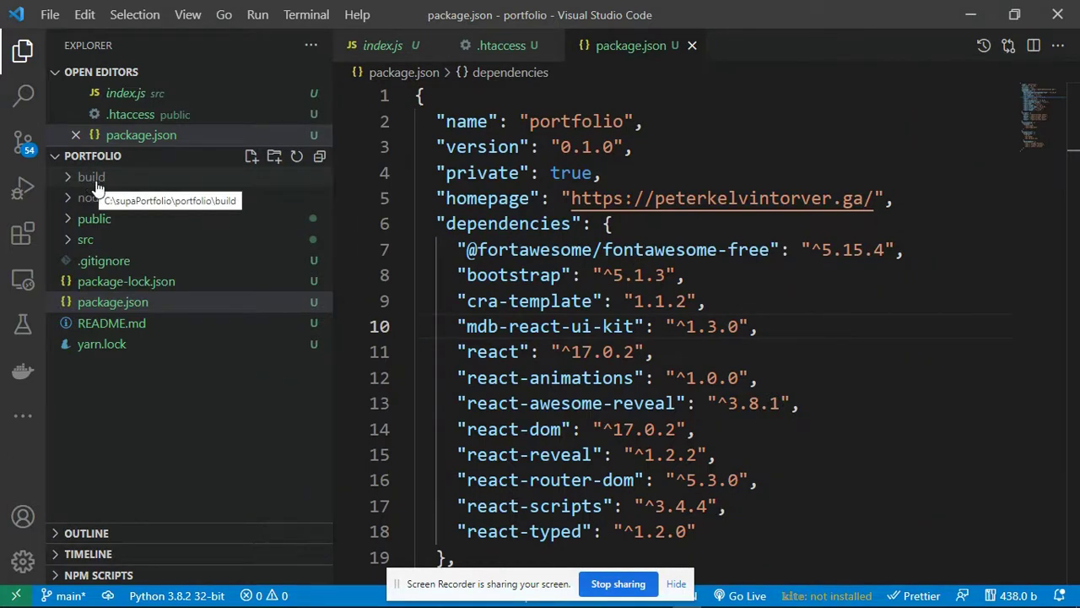
{"action": "left_click", "coordinate": [765, 333]}
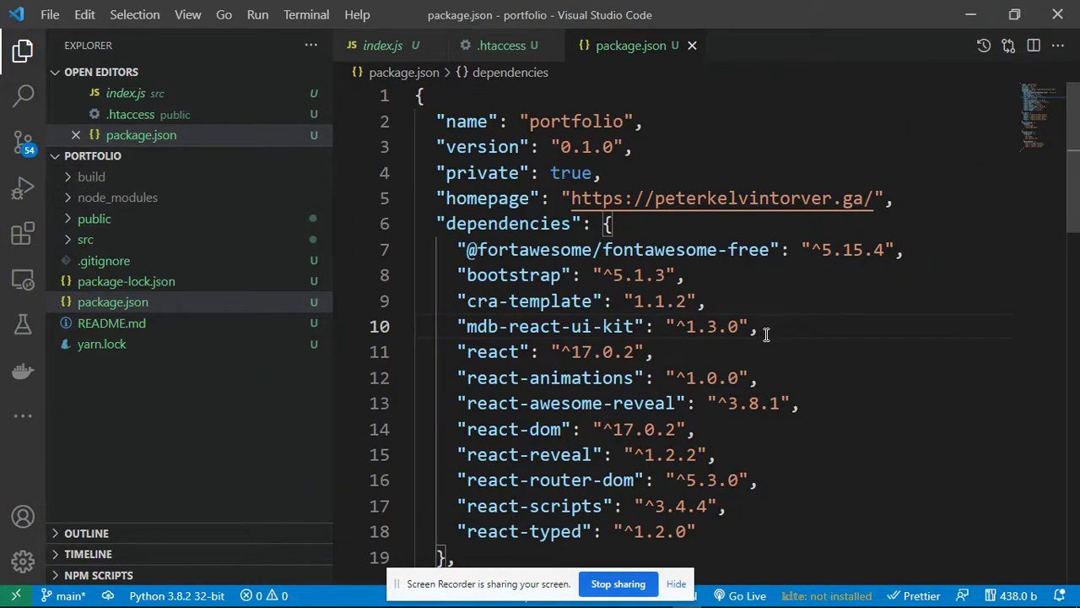
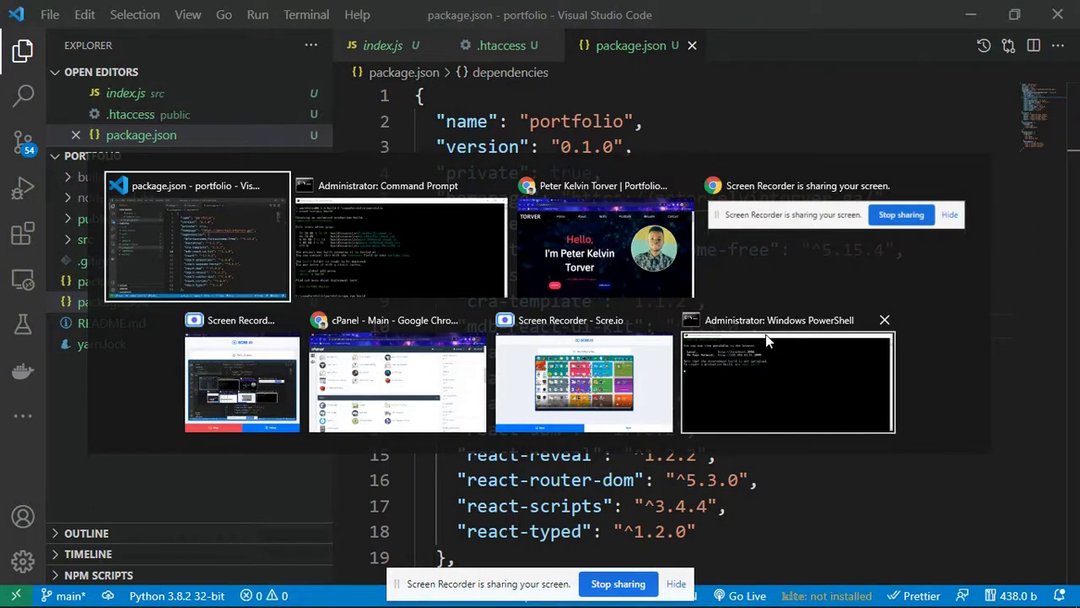
Step: Switch to the Chrome window showing the hosting account's cPanel main page
{"action": "key", "text": "alt+Tab"}
{"action": "key", "text": "alt+Tab"}
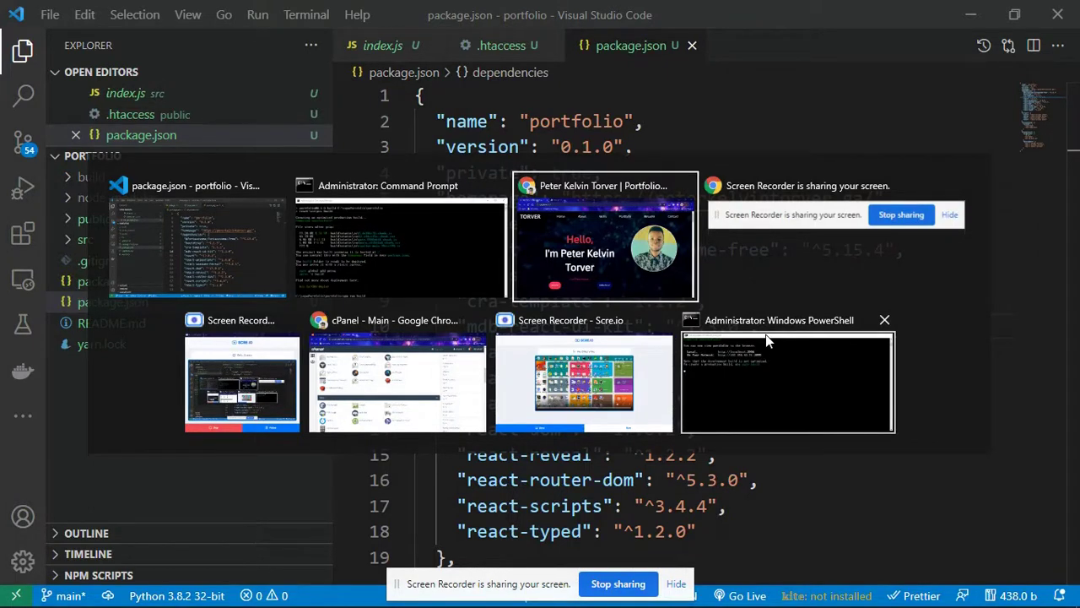
{"action": "key", "text": "alt+Tab"}
{"action": "key", "text": "alt+Tab"}
{"action": "key", "text": "alt+Tab"}
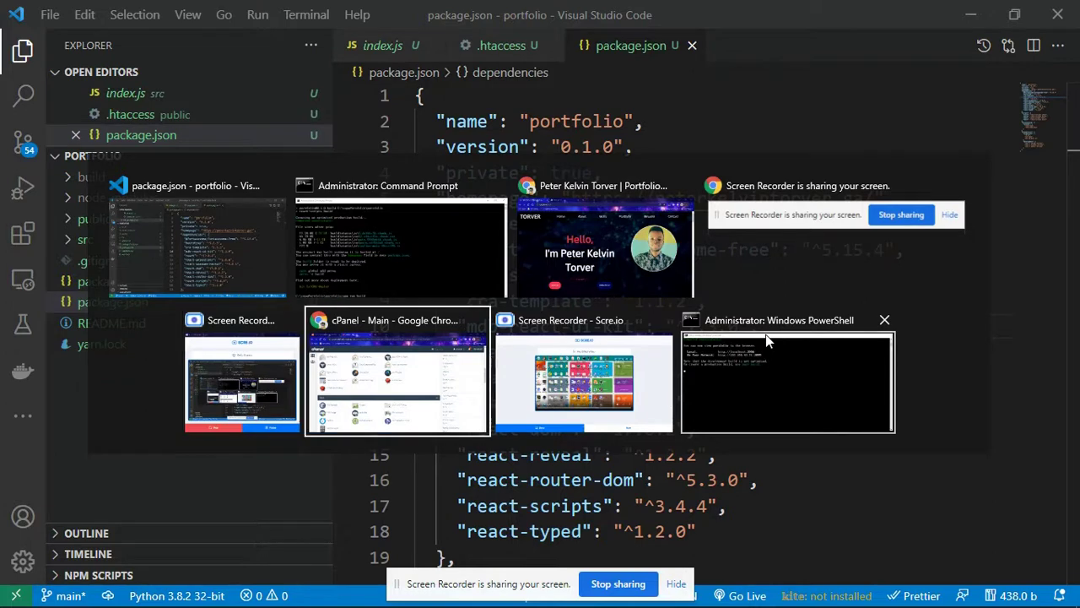
{"action": "key", "text": "alt+Tab"}
{"action": "key", "text": "alt+Tab"}
{"action": "key", "text": "alt+Tab"}
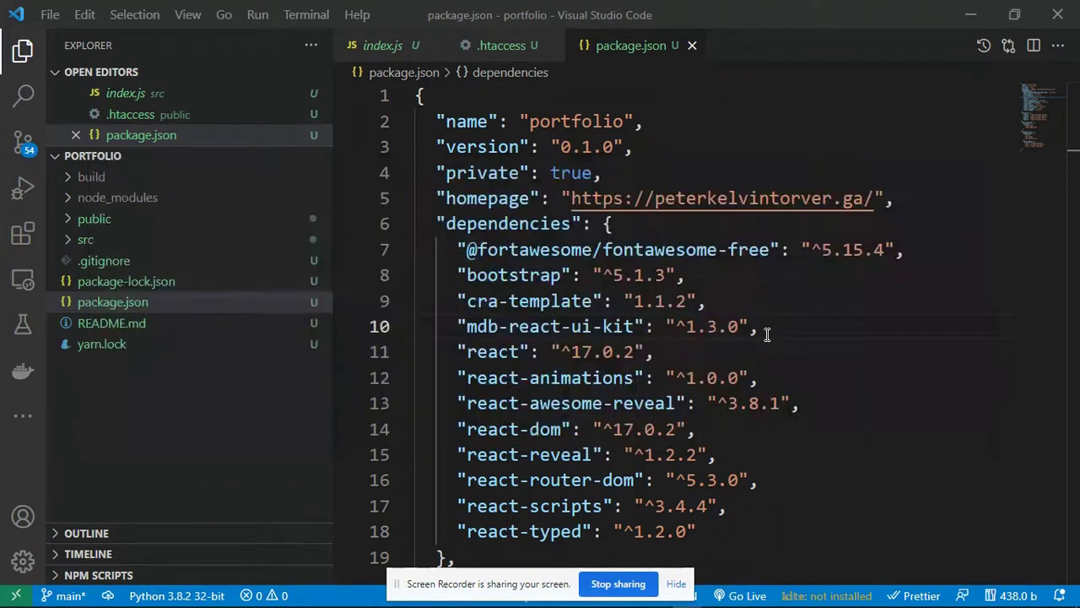
{"action": "key", "text": "alt+Tab"}
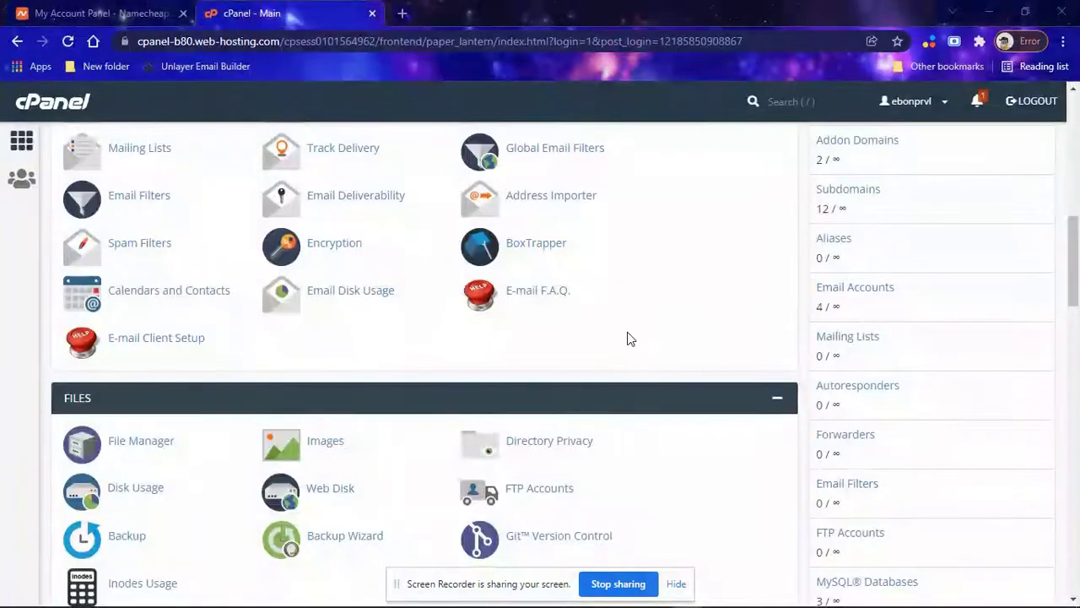
Step: Show the desktop and open a File Explorer window
{"action": "key", "text": "super+d"}
{"action": "mouse_move", "coordinate": [115, 601]}
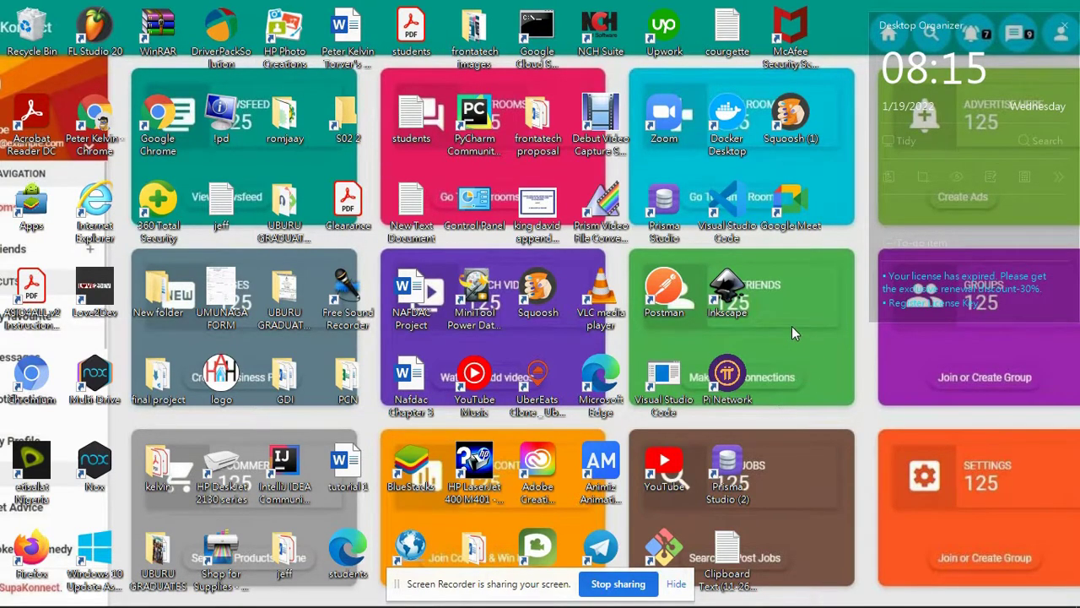
{"action": "mouse_move", "coordinate": [72, 587]}
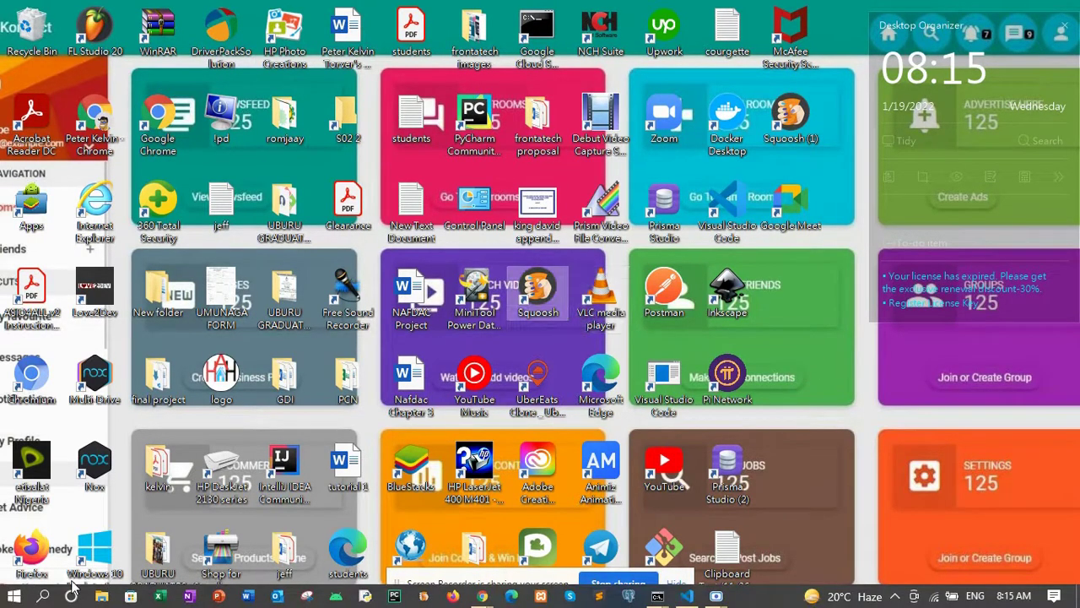
{"action": "left_click", "coordinate": [101, 596]}
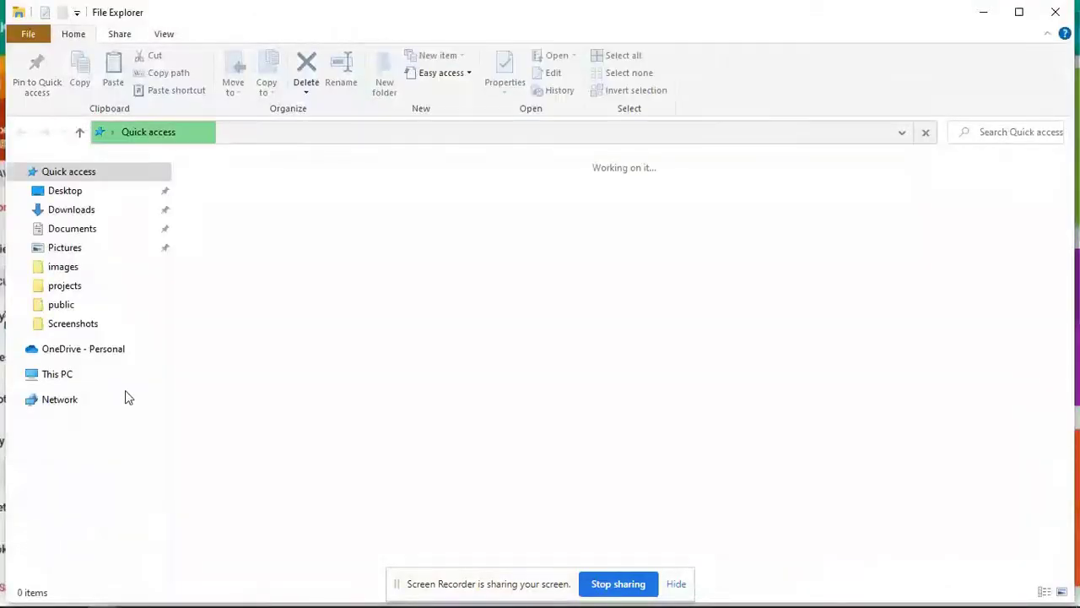
Step: Open the build folder inside supaPortfolio\portfolio on Local Disk (C:)
{"action": "left_click", "coordinate": [61, 374]}
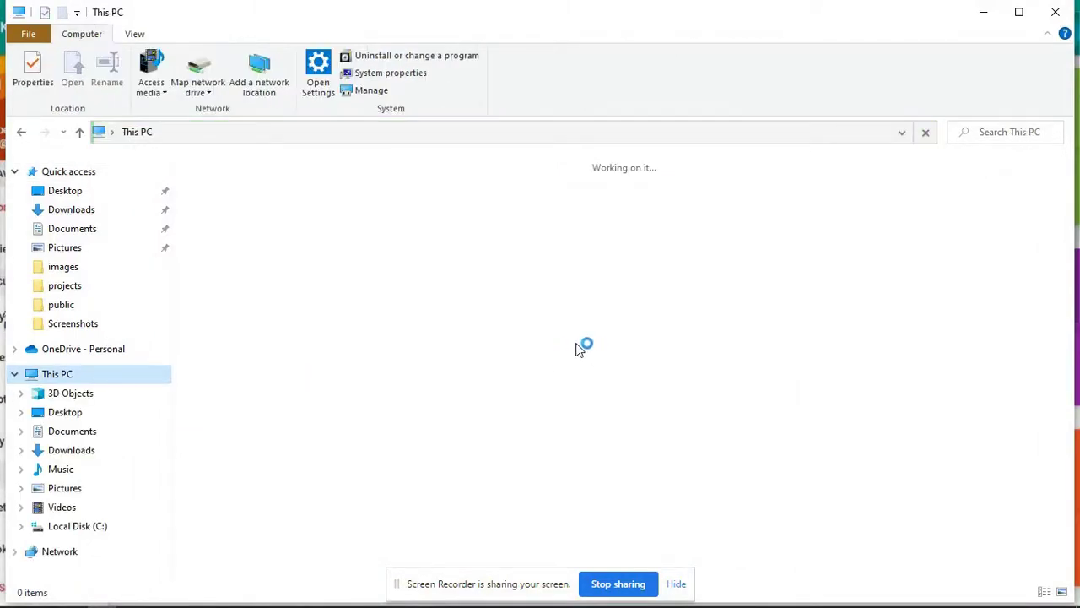
{"action": "left_click", "coordinate": [345, 314]}
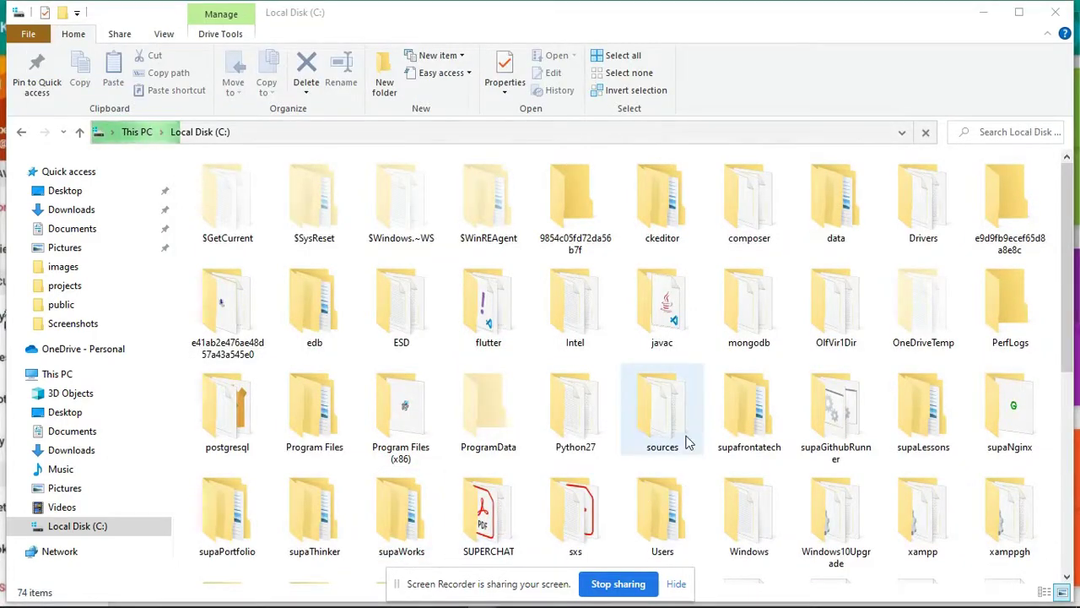
{"action": "scroll", "coordinate": [1069, 337], "scroll_direction": "down", "scroll_amount": 2}
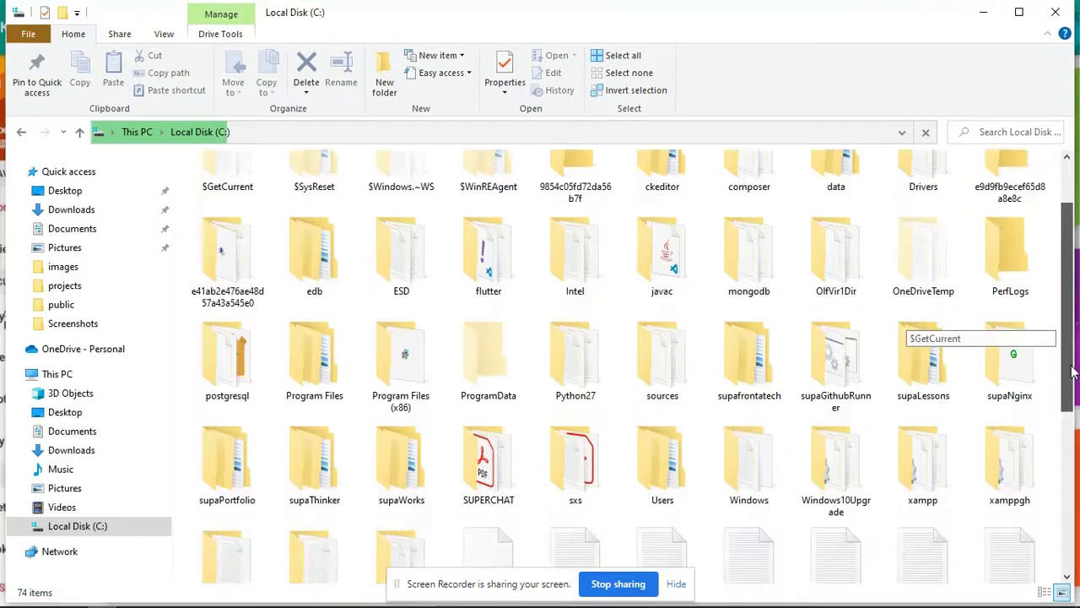
{"action": "scroll", "coordinate": [970, 354], "scroll_direction": "down", "scroll_amount": 2}
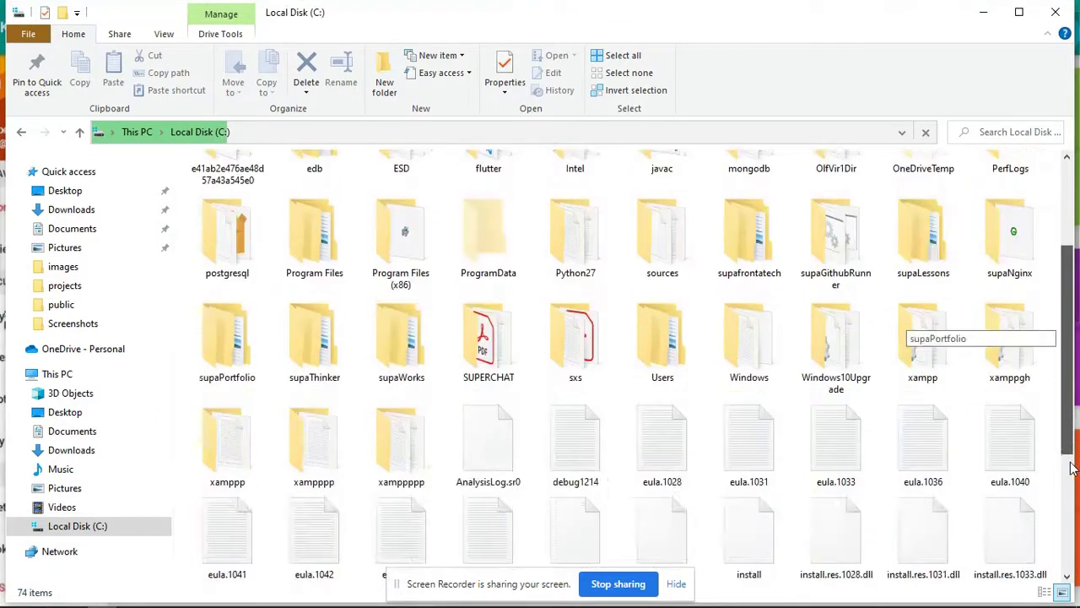
{"action": "scroll", "coordinate": [380, 338], "scroll_direction": "down", "scroll_amount": 3}
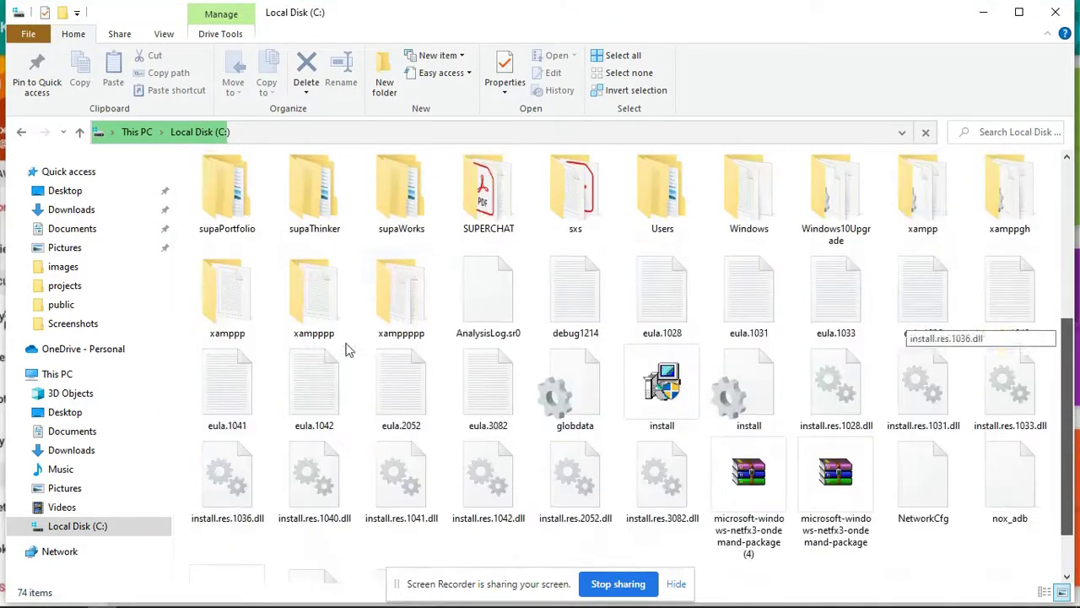
{"action": "left_click", "coordinate": [235, 226]}
{"action": "double_click", "coordinate": [236, 227]}
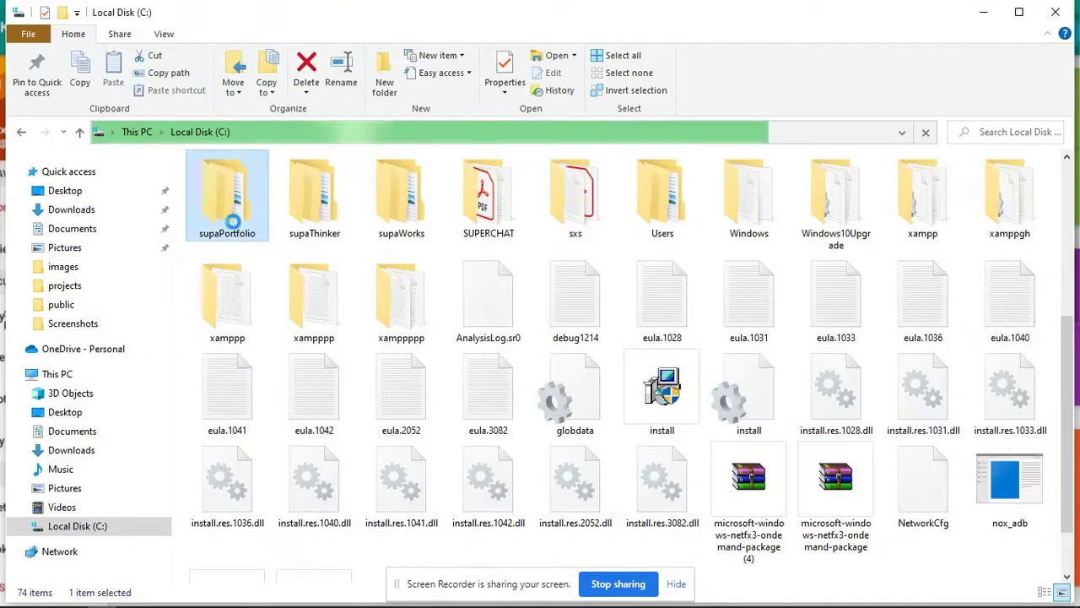
{"action": "double_click", "coordinate": [262, 192]}
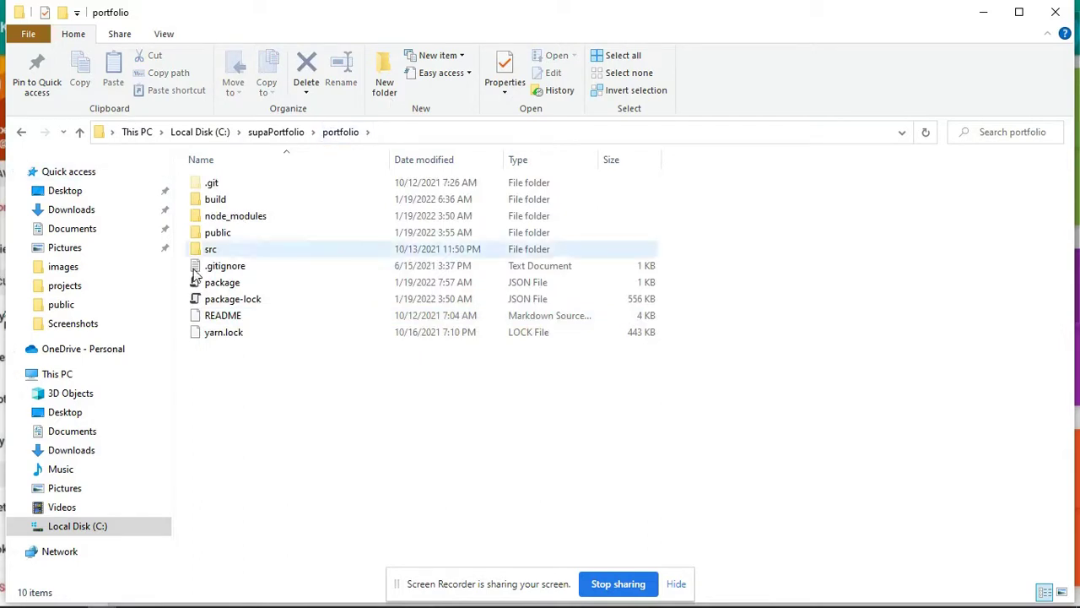
{"action": "left_click", "coordinate": [234, 207]}
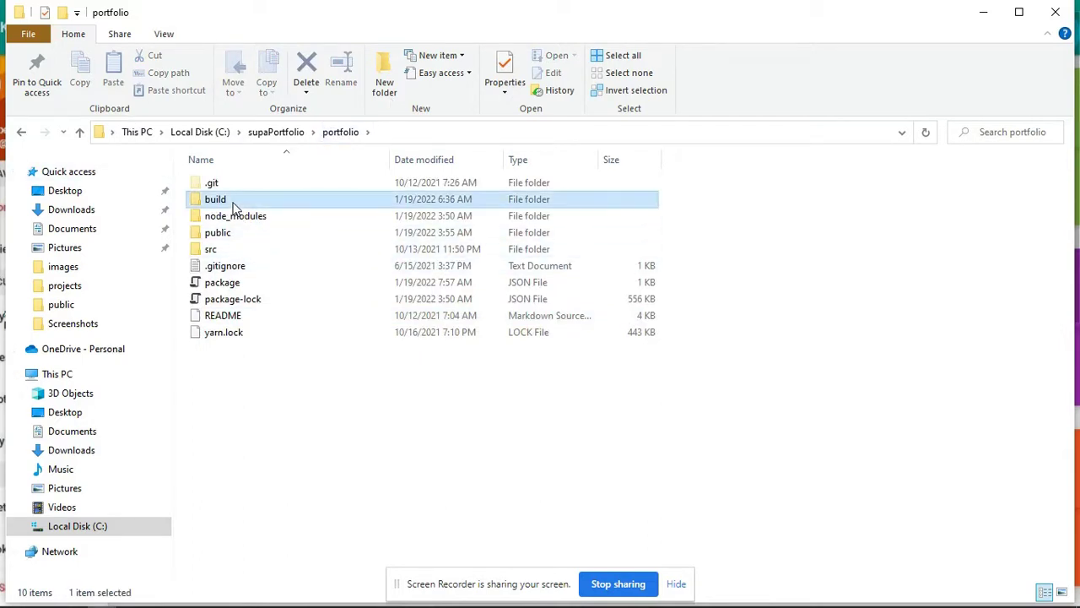
{"action": "double_click", "coordinate": [236, 207]}
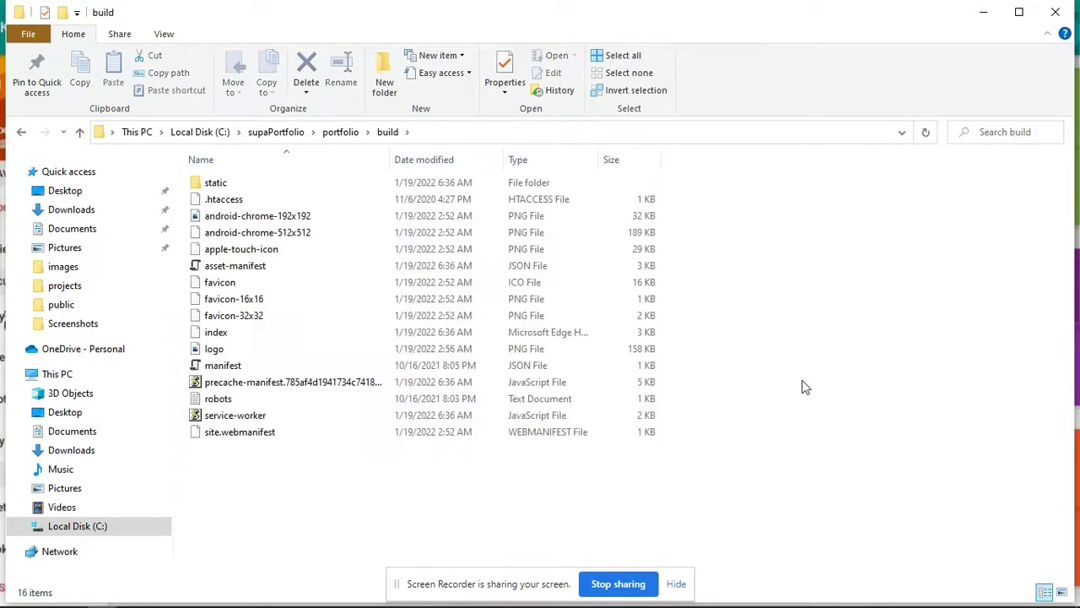
Step: Compress all contents of the build folder into a ZIP-format archive named build.zip
{"action": "key", "text": "ctrl+a"}
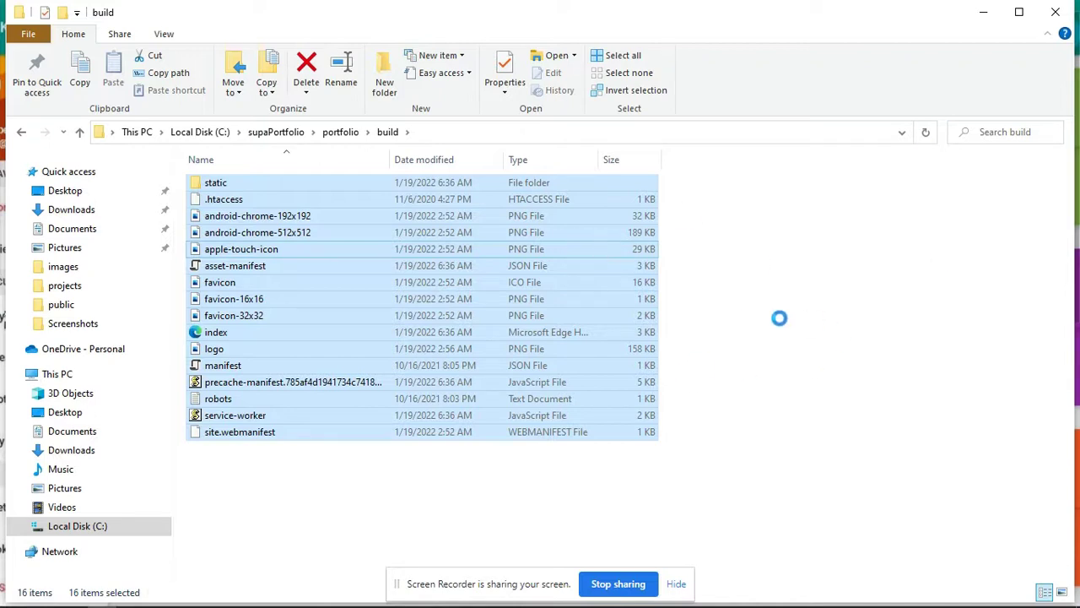
{"action": "right_click", "coordinate": [495, 322]}
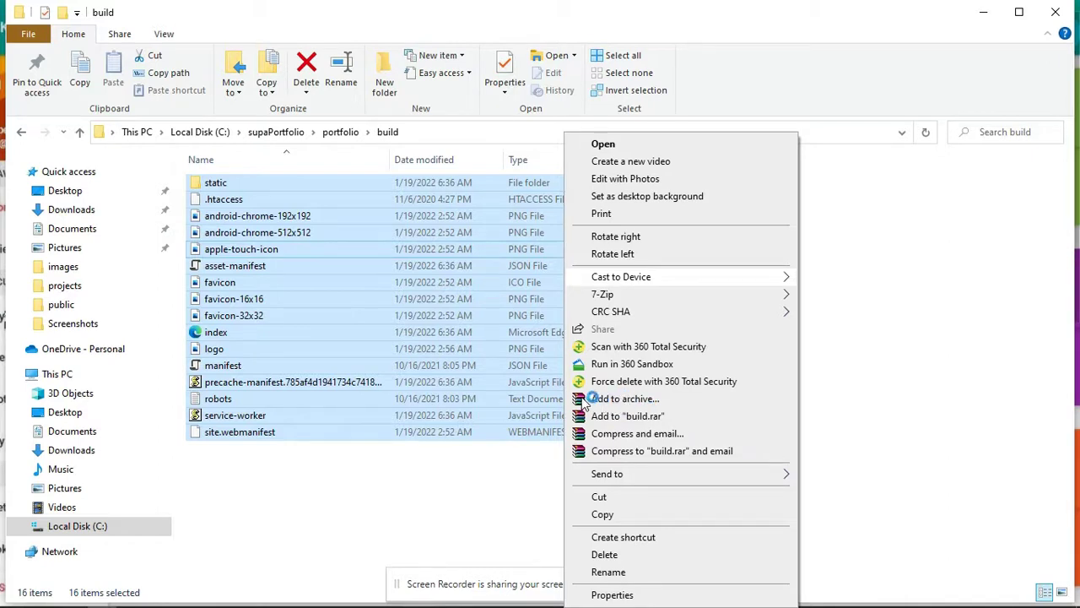
{"action": "left_click", "coordinate": [626, 403]}
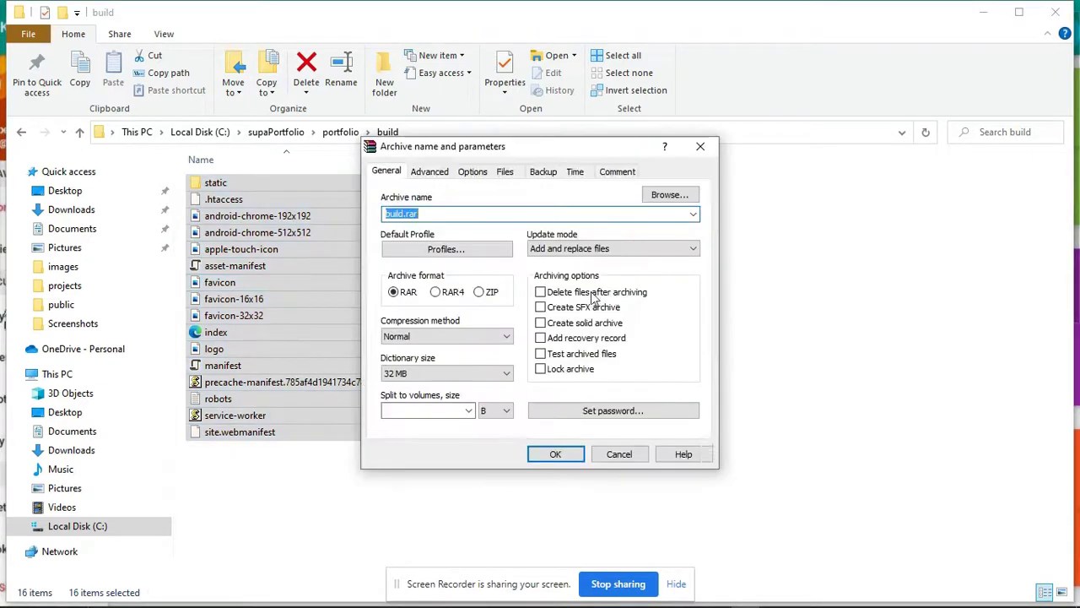
{"action": "left_click", "coordinate": [480, 292]}
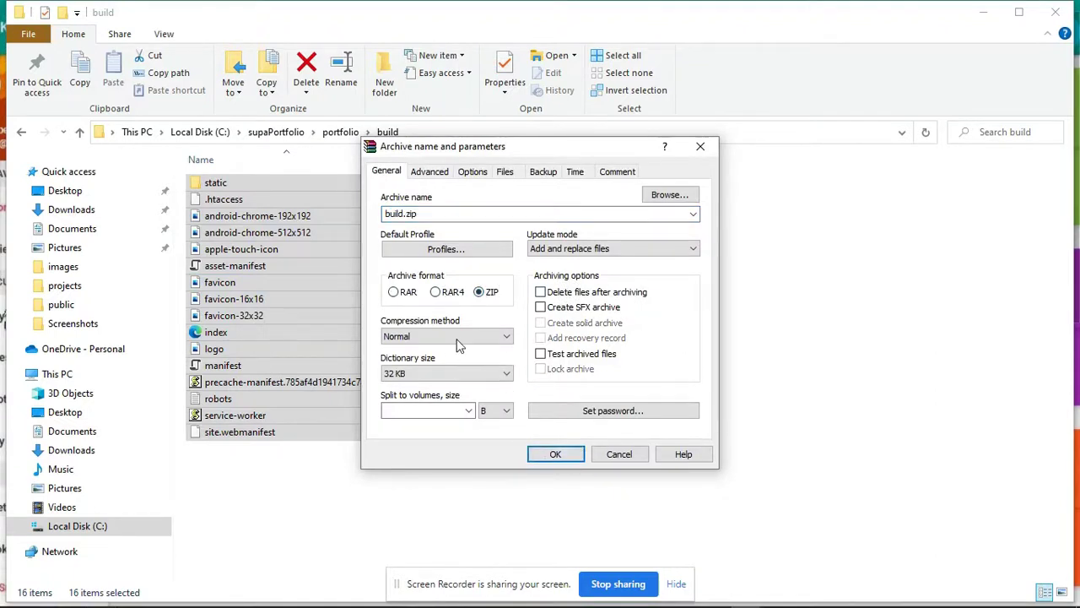
{"action": "left_click", "coordinate": [550, 456]}
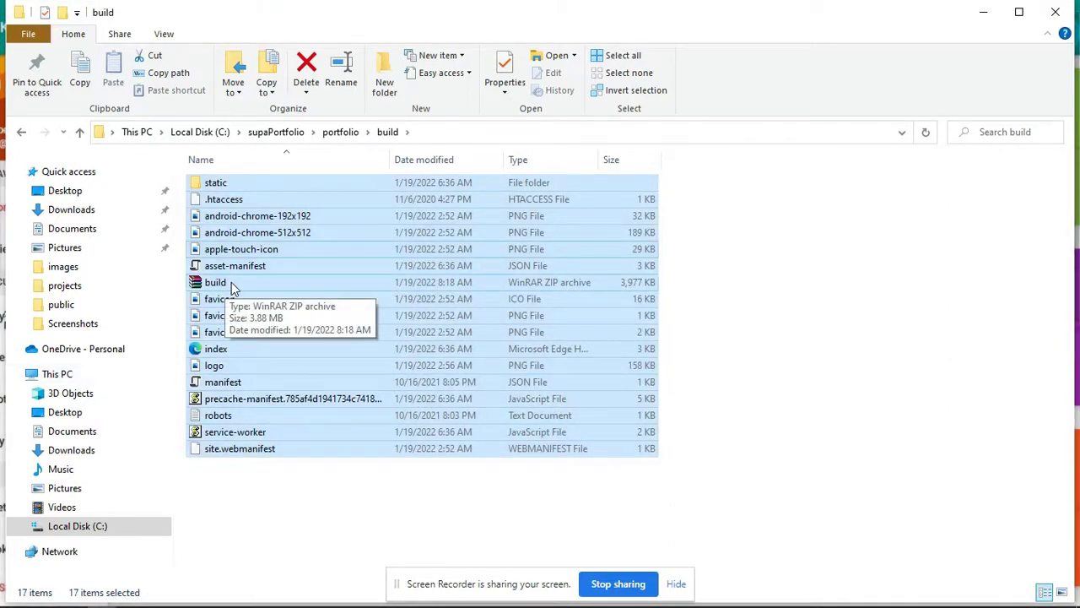
{"action": "left_click", "coordinate": [803, 306]}
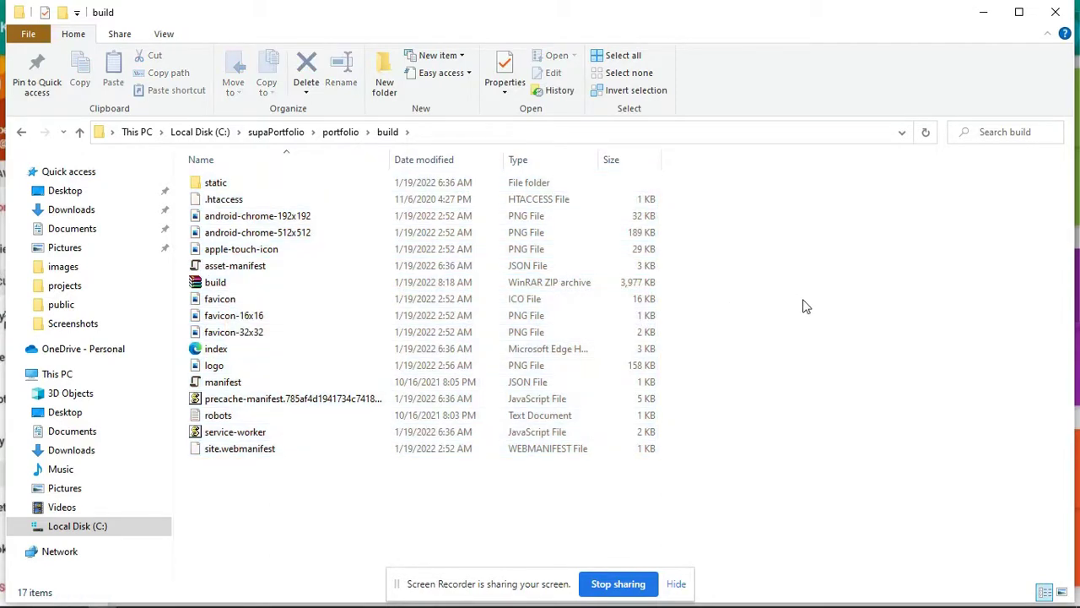
Step: Switch to the Chrome window with cPanel, glance at the Namecheap account page, and return to the cPanel main page
{"action": "key", "text": "alt+Tab"}
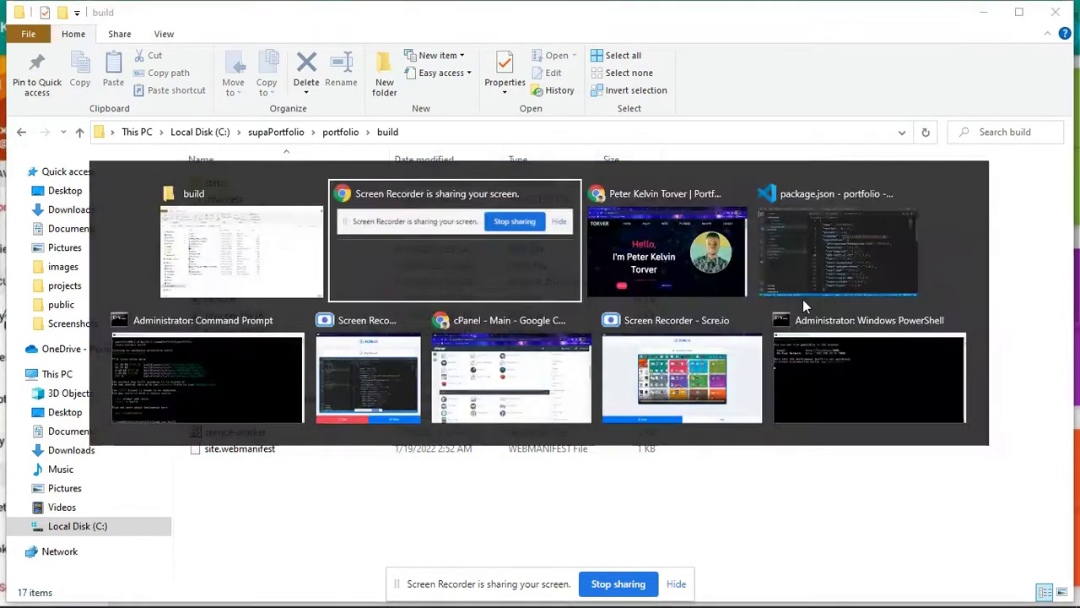
{"action": "key", "text": "alt+Tab"}
{"action": "key", "text": "alt+Tab"}
{"action": "key", "text": "alt+Tab"}
{"action": "key", "text": "alt+Tab"}
{"action": "key", "text": "alt+Tab"}
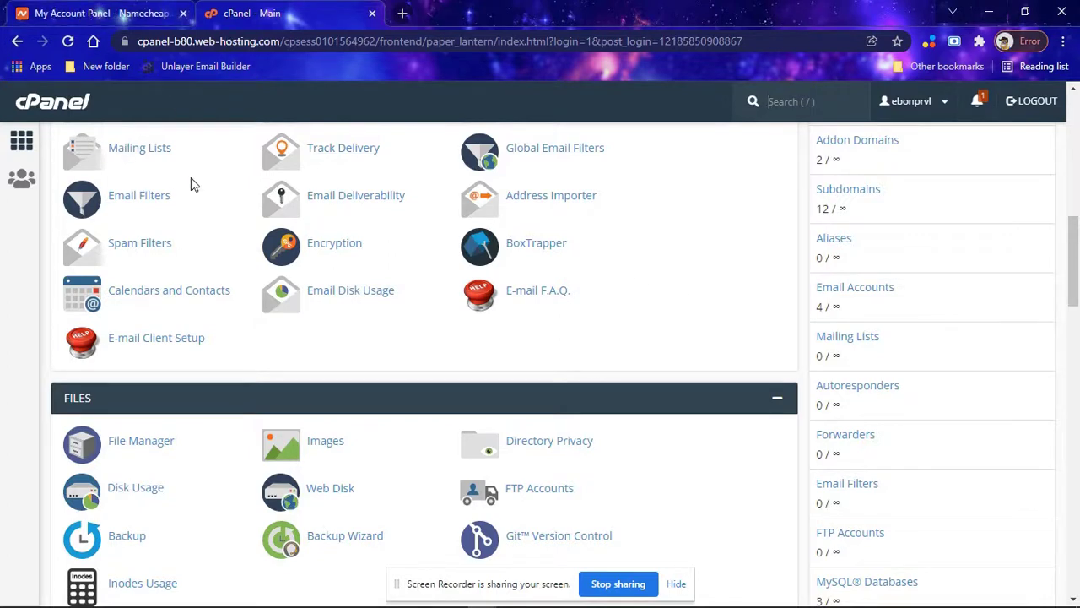
{"action": "key", "text": "ctrl+shift+Tab"}
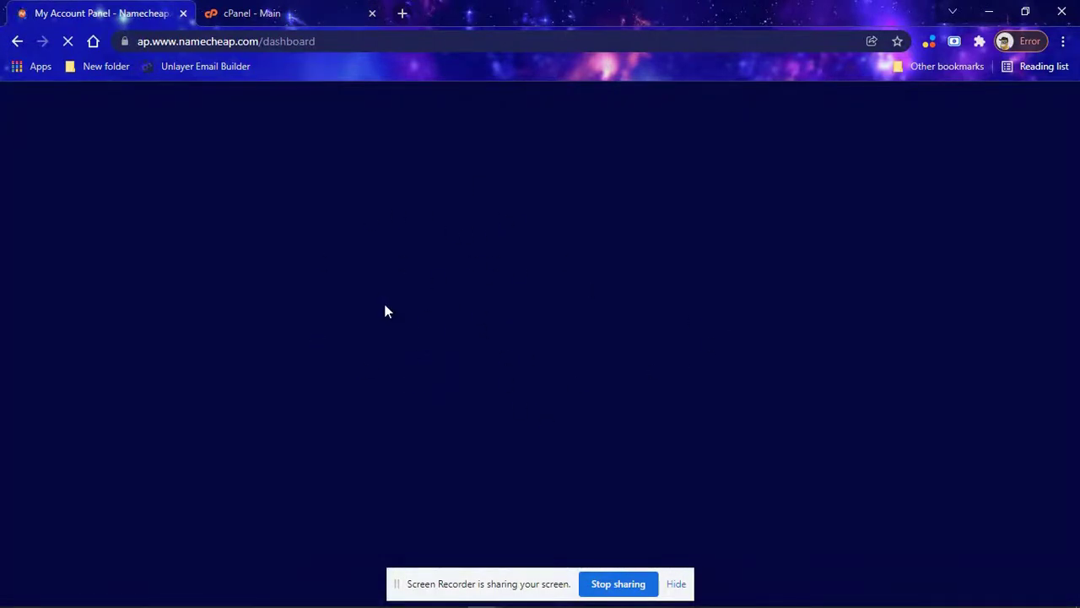
{"action": "left_click", "coordinate": [291, 15]}
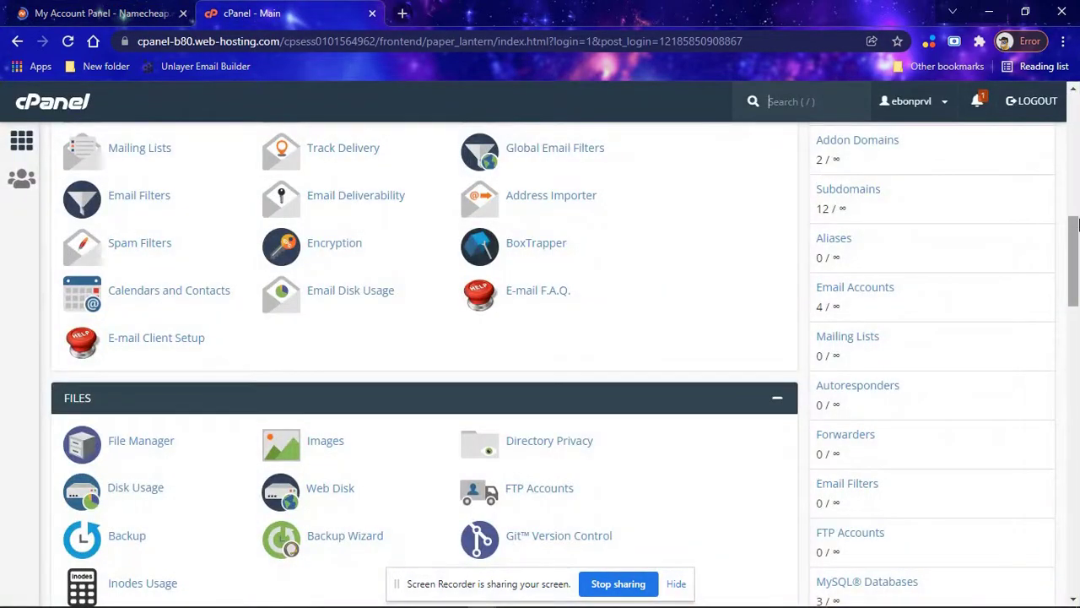
Step: Find the Files section on the cPanel main page and open File Manager
{"action": "scroll", "coordinate": [1077, 244], "scroll_direction": "up", "scroll_amount": 2}
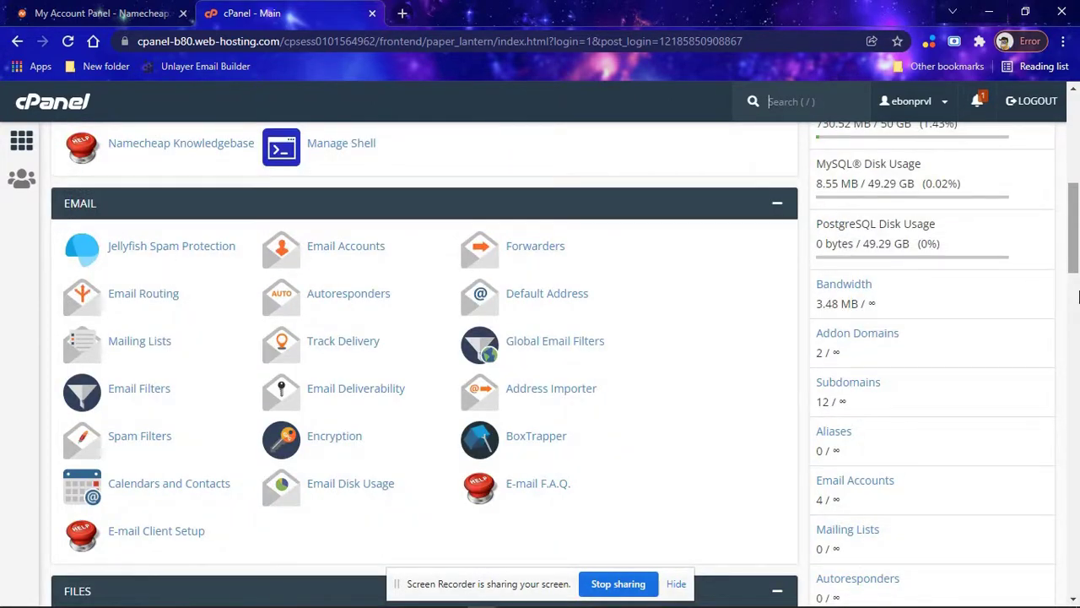
{"action": "scroll", "coordinate": [1076, 179], "scroll_direction": "up", "scroll_amount": 1}
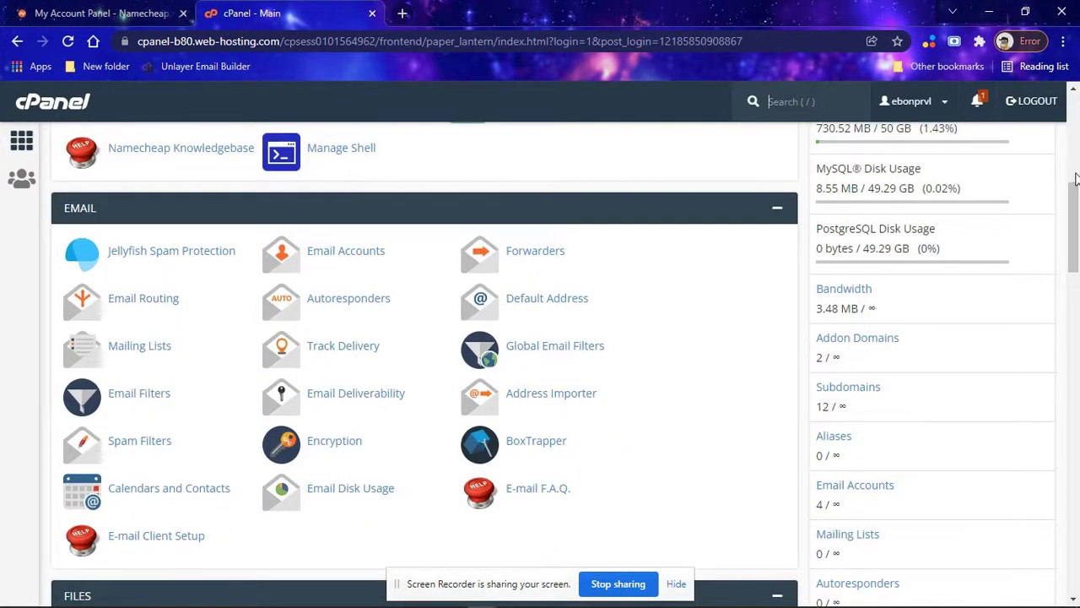
{"action": "scroll", "coordinate": [1076, 179], "scroll_direction": "up", "scroll_amount": 5}
{"action": "scroll", "coordinate": [1076, 228], "scroll_direction": "down", "scroll_amount": 4}
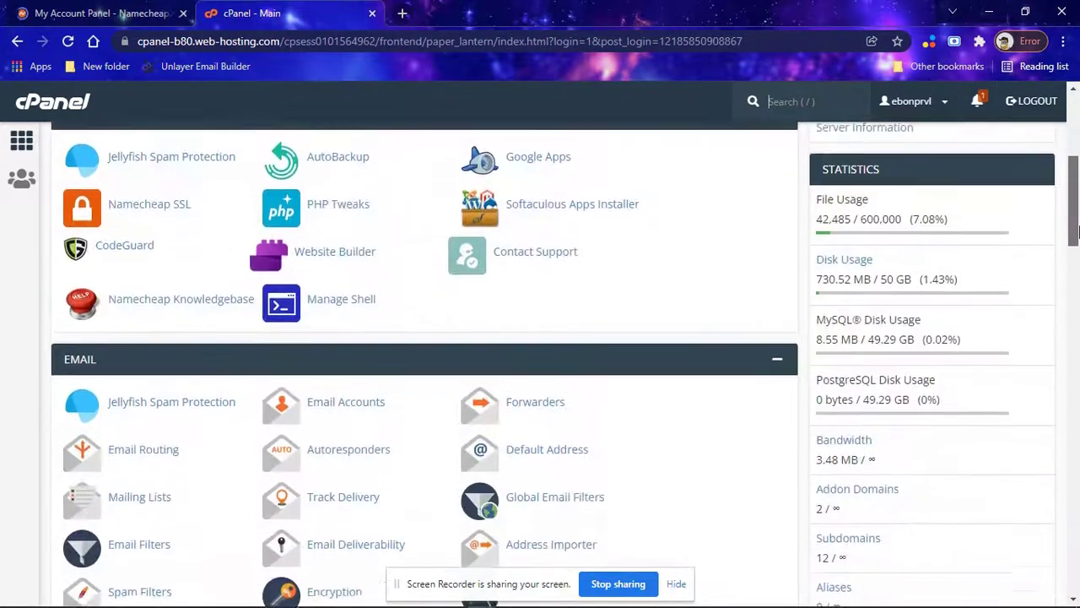
{"action": "left_click_drag", "start_coordinate": [1076, 227], "coordinate": [1076, 303]}
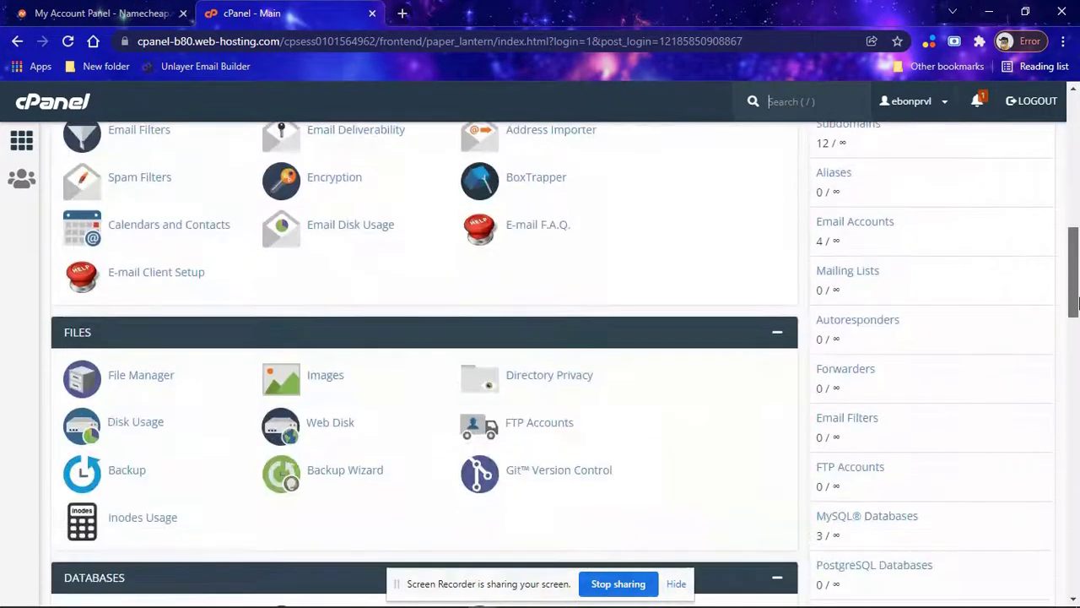
{"action": "left_click", "coordinate": [135, 385]}
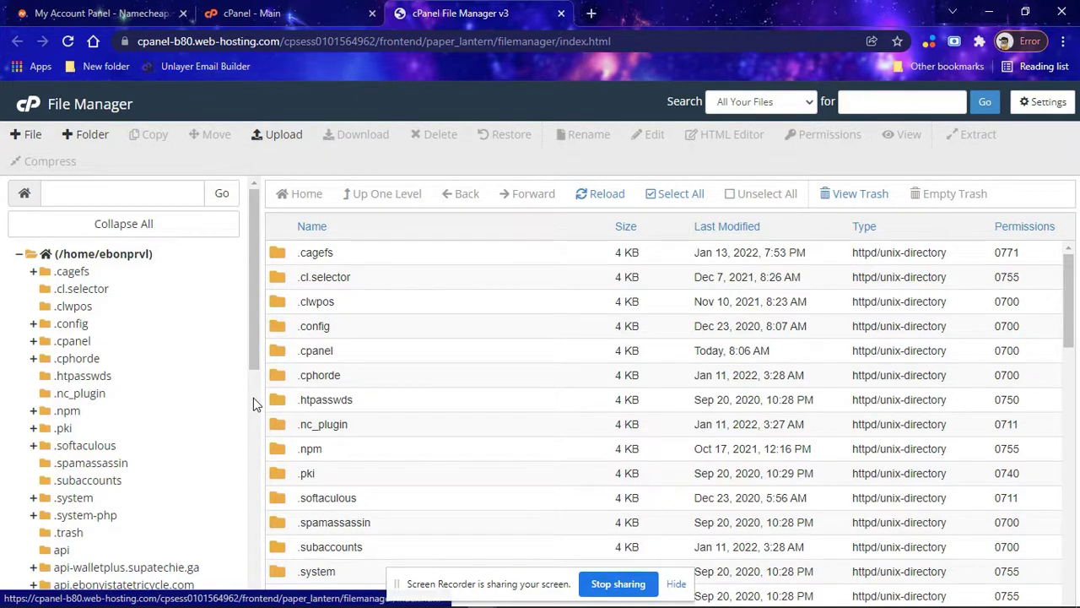
Step: Browse the hosting account's home directory and open the portfolio domain's .ga folder
{"action": "scroll", "coordinate": [253, 397], "scroll_direction": "down", "scroll_amount": 2}
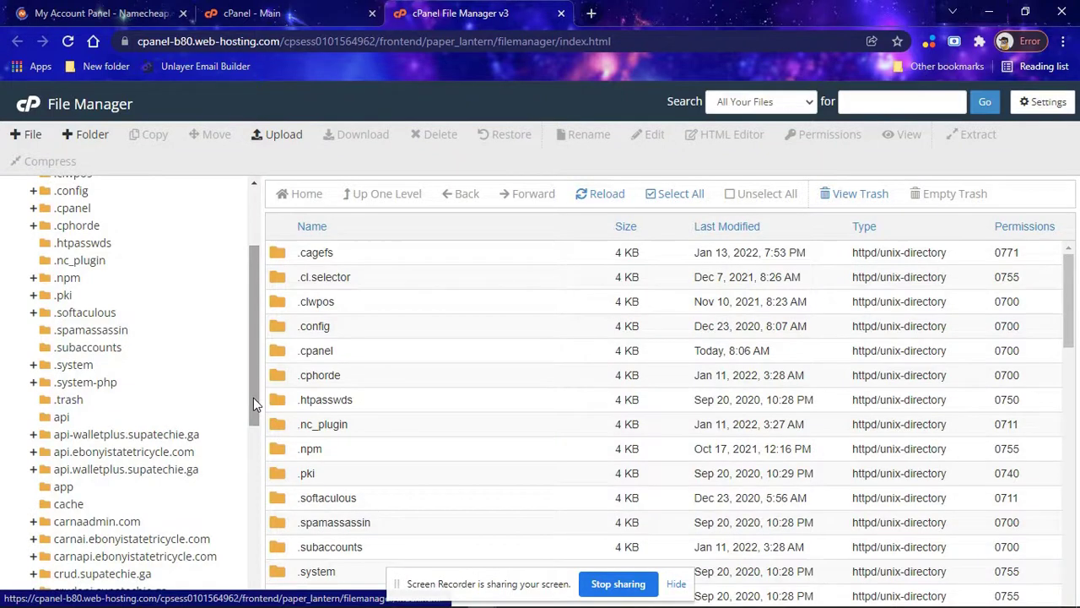
{"action": "left_click_drag", "start_coordinate": [253, 400], "coordinate": [257, 457]}
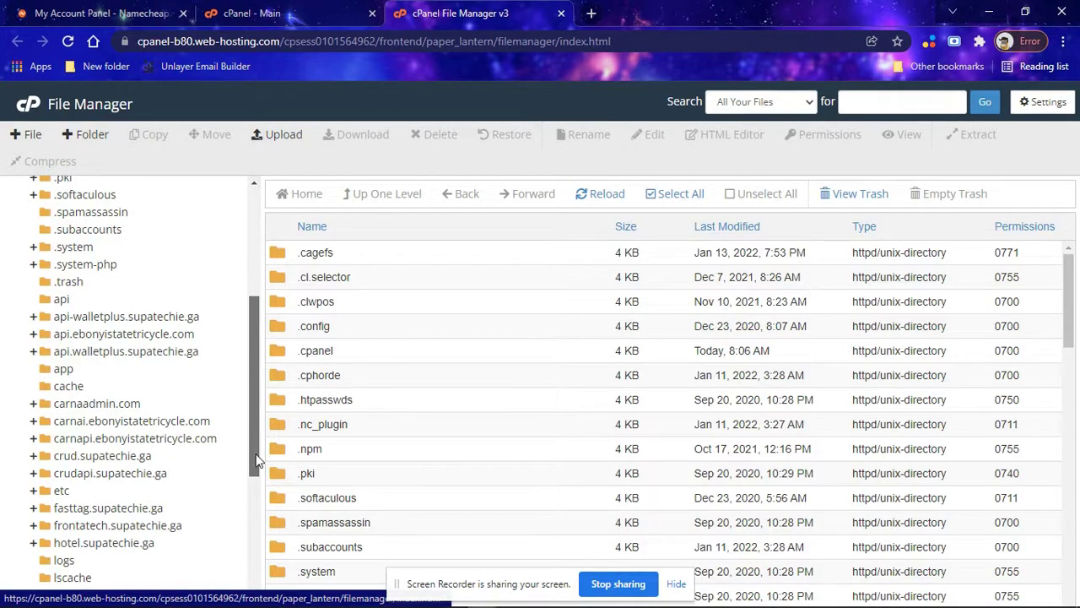
{"action": "left_click_drag", "start_coordinate": [257, 456], "coordinate": [247, 377]}
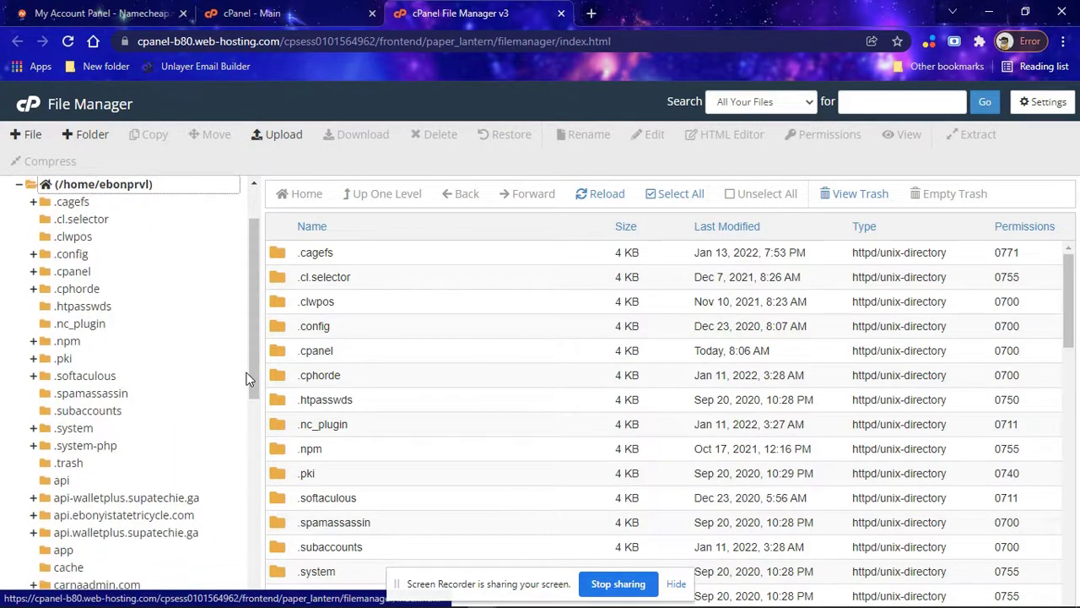
{"action": "left_click_drag", "start_coordinate": [1070, 290], "coordinate": [1073, 472]}
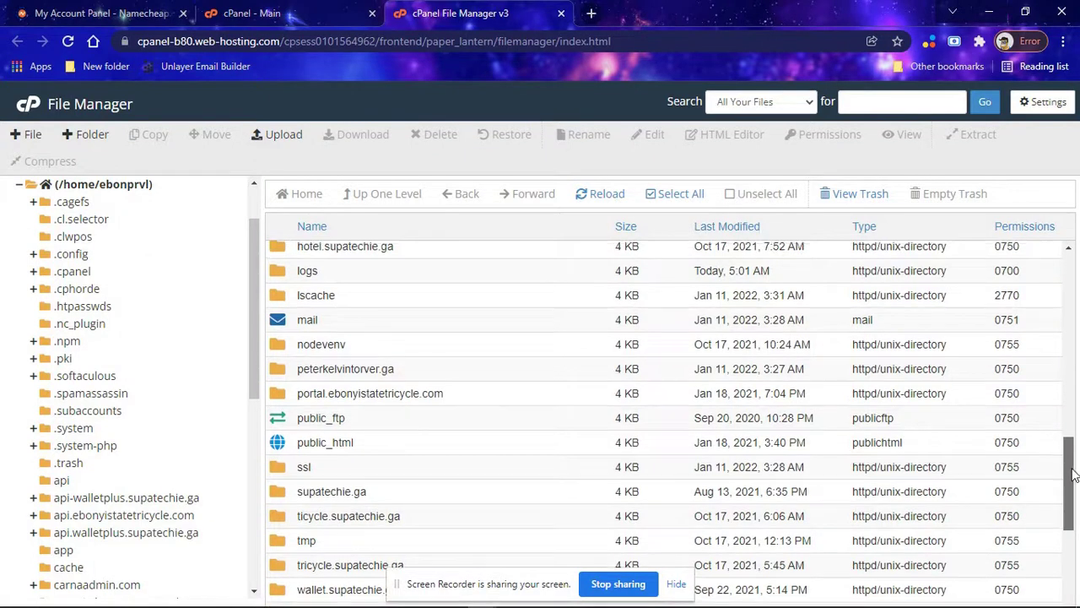
{"action": "double_click", "coordinate": [287, 376]}
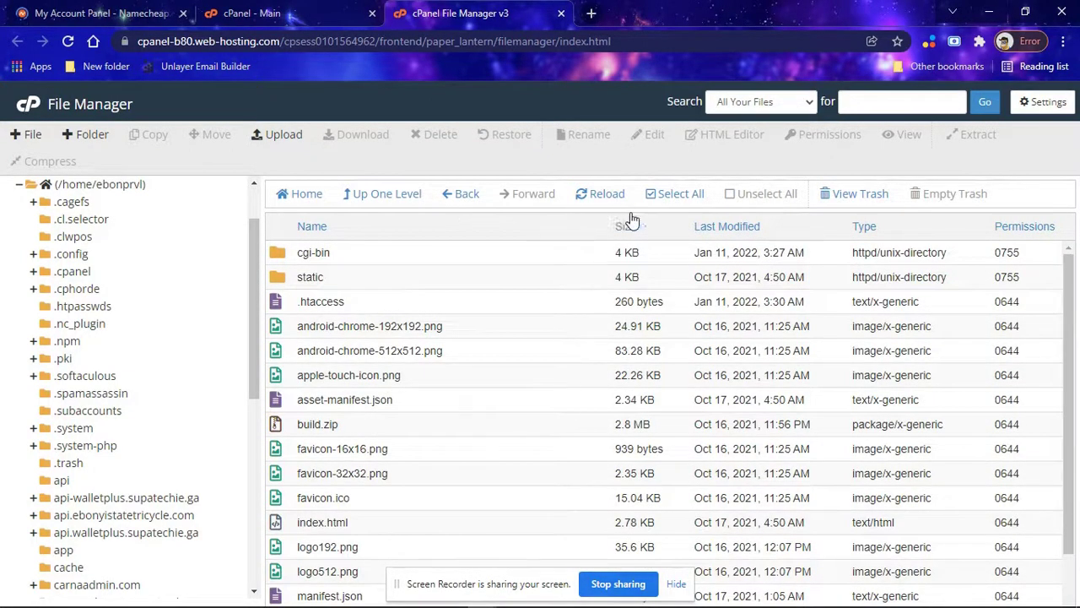
Step: Permanently delete all files and folders in the portfolio domain's folder, skipping the trash
{"action": "left_click", "coordinate": [684, 199]}
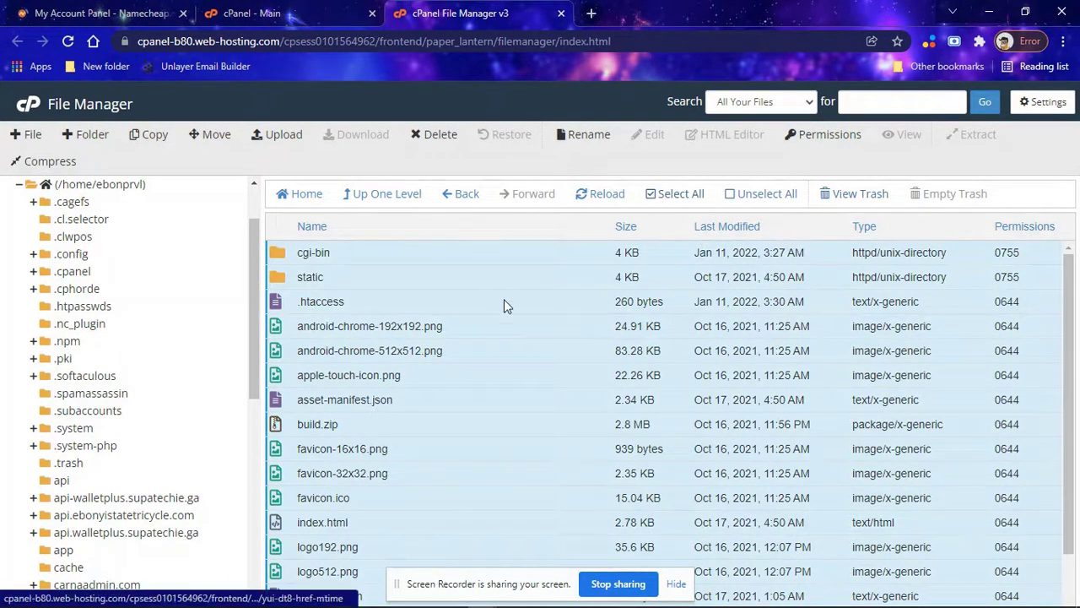
{"action": "left_click", "coordinate": [439, 135]}
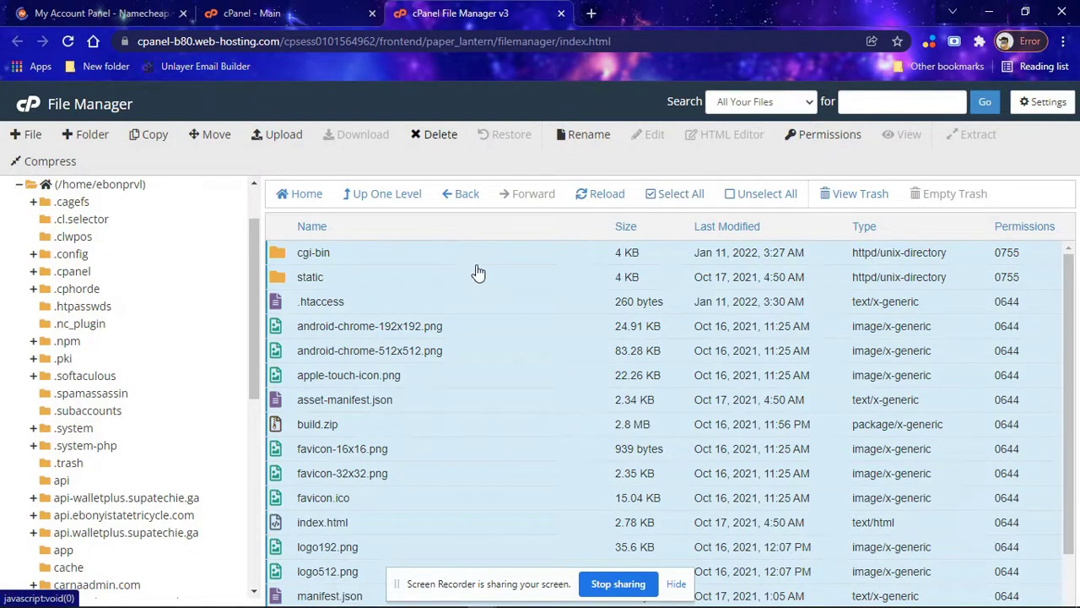
{"action": "scroll", "coordinate": [451, 314], "scroll_direction": "down", "scroll_amount": 2}
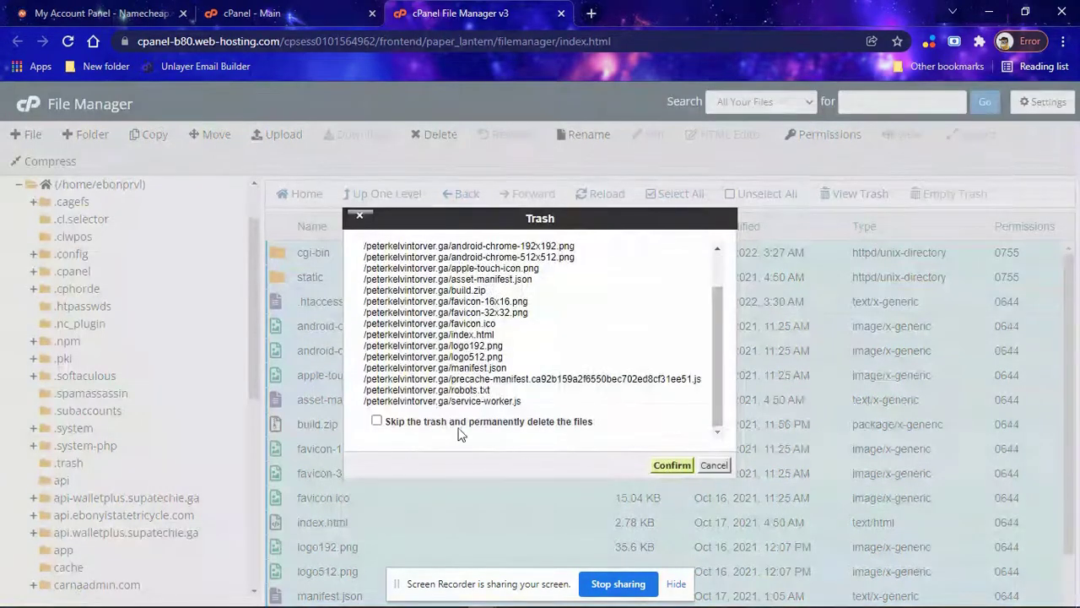
{"action": "left_click", "coordinate": [377, 421]}
{"action": "left_click", "coordinate": [673, 465]}
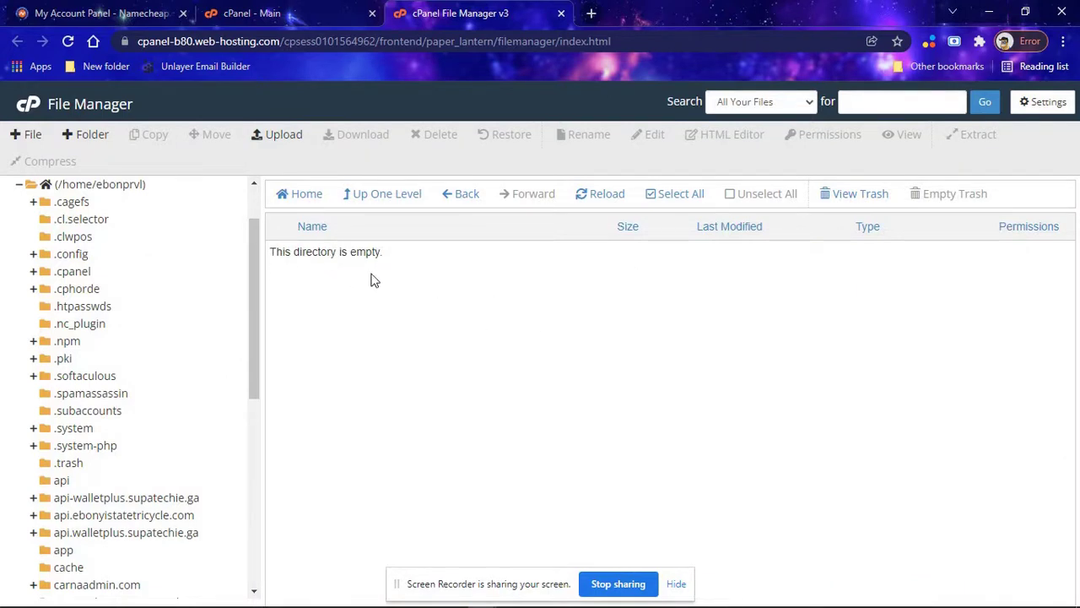
Step: Upload the build.zip archive from the local portfolio build folder to the domain's folder with overwriting enabled, and return to the folder
{"action": "left_click", "coordinate": [272, 135]}
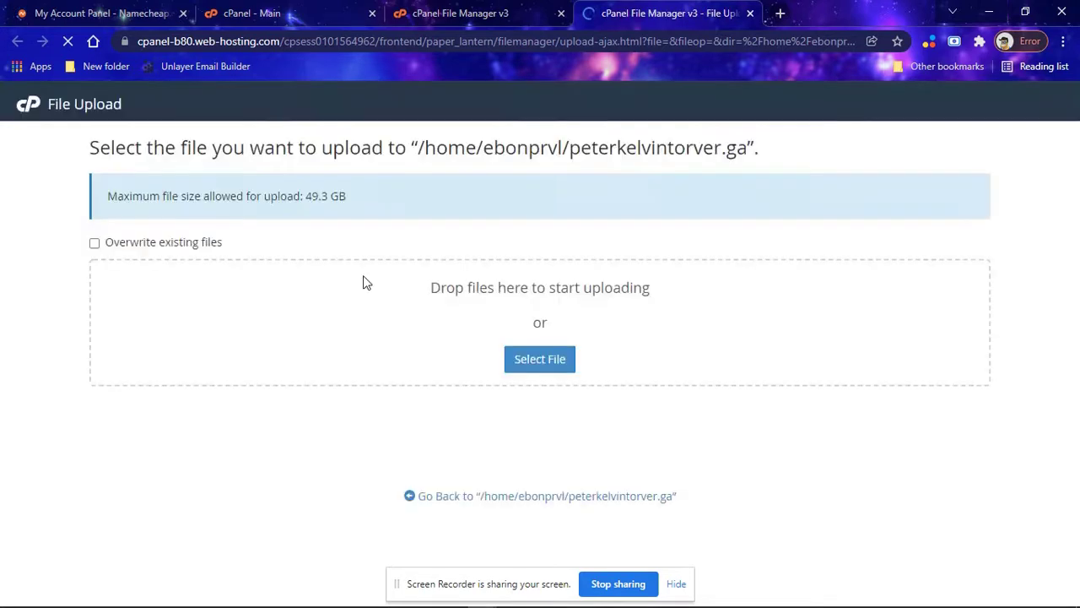
{"action": "left_click", "coordinate": [95, 245]}
{"action": "left_click", "coordinate": [544, 361]}
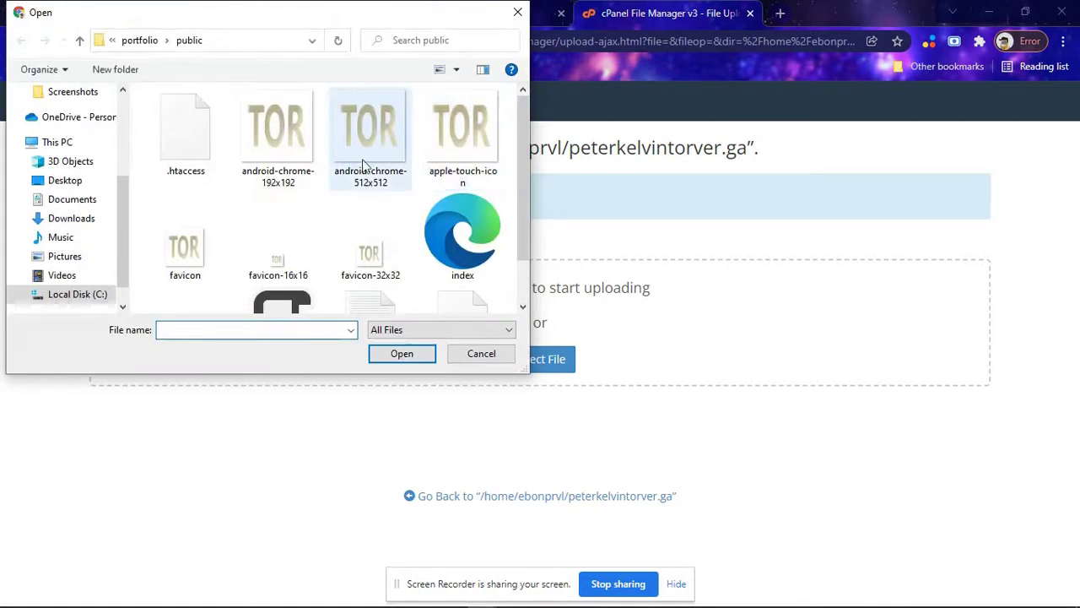
{"action": "left_click", "coordinate": [144, 41]}
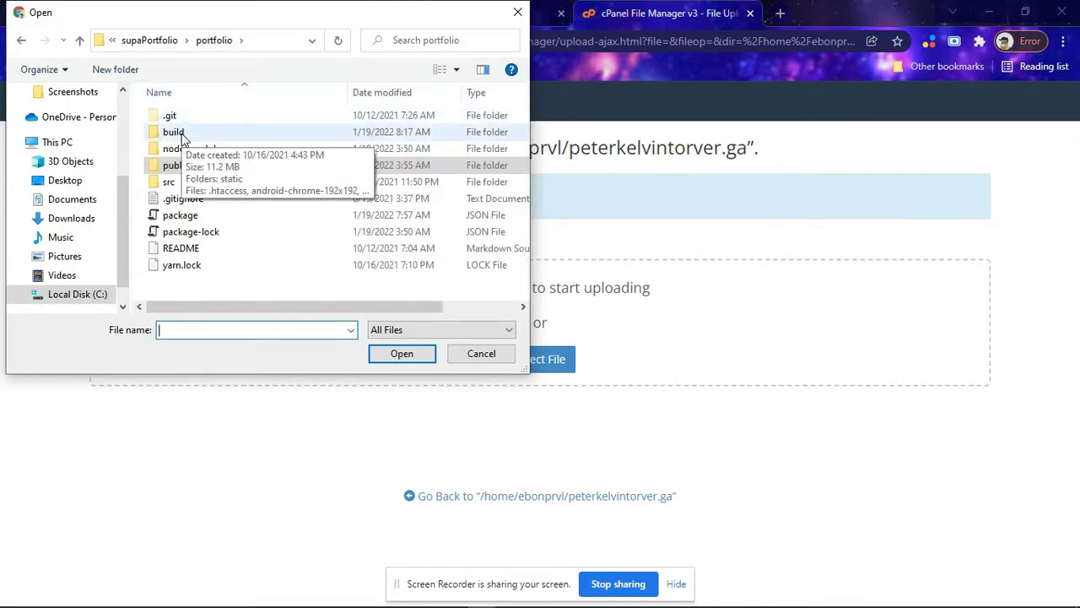
{"action": "left_click", "coordinate": [182, 135]}
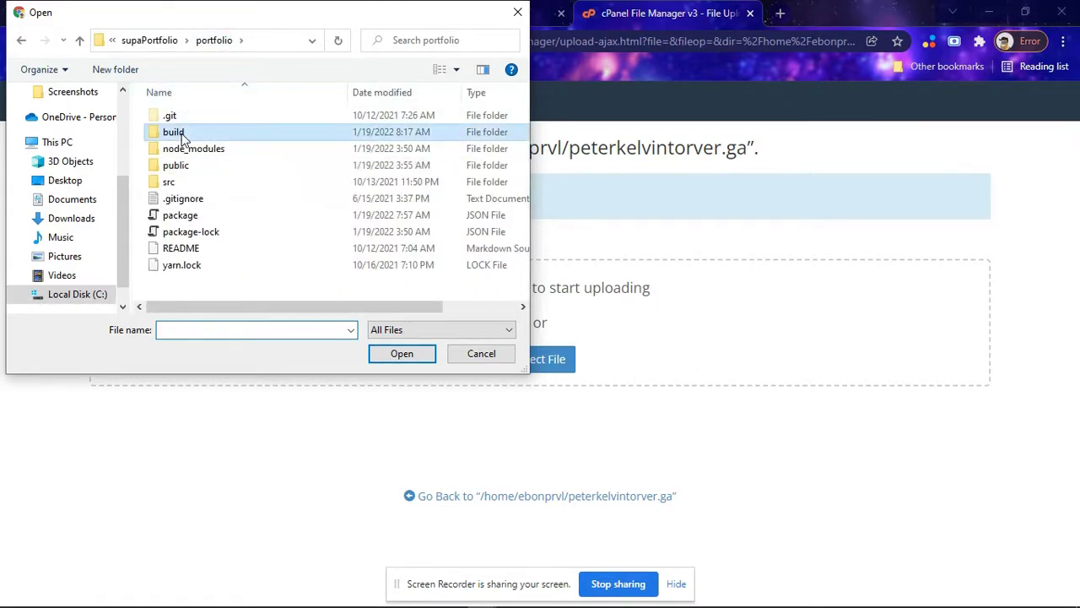
{"action": "double_click", "coordinate": [182, 135]}
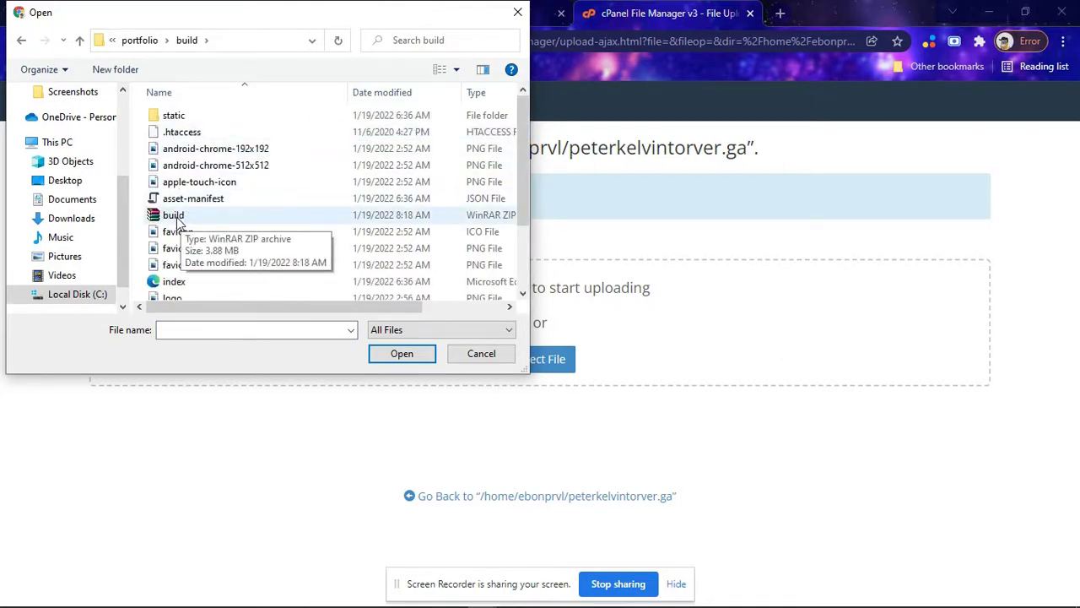
{"action": "left_click", "coordinate": [178, 217]}
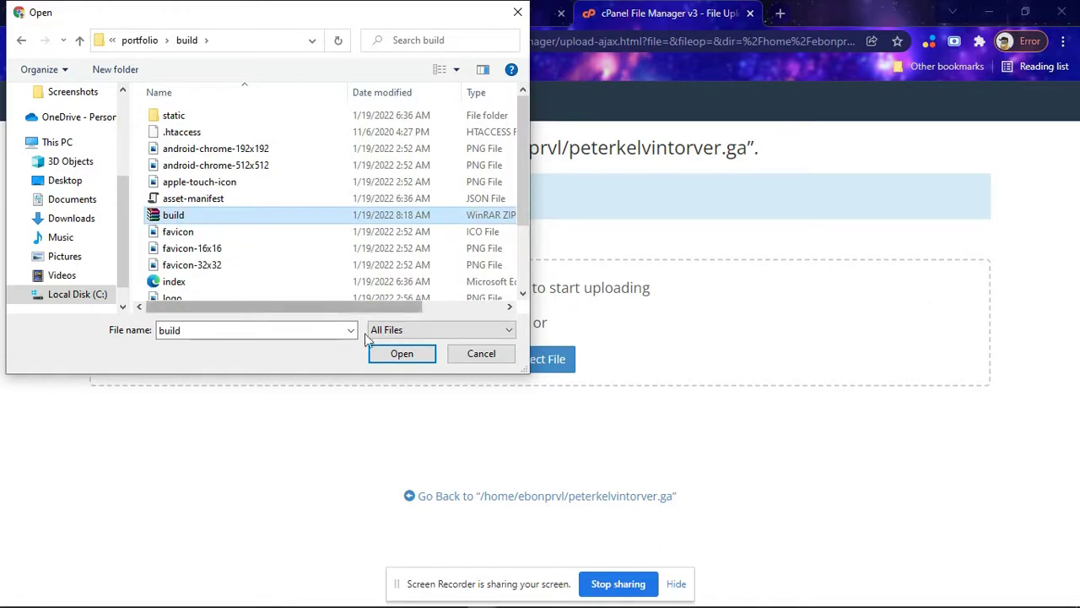
{"action": "left_click", "coordinate": [399, 353]}
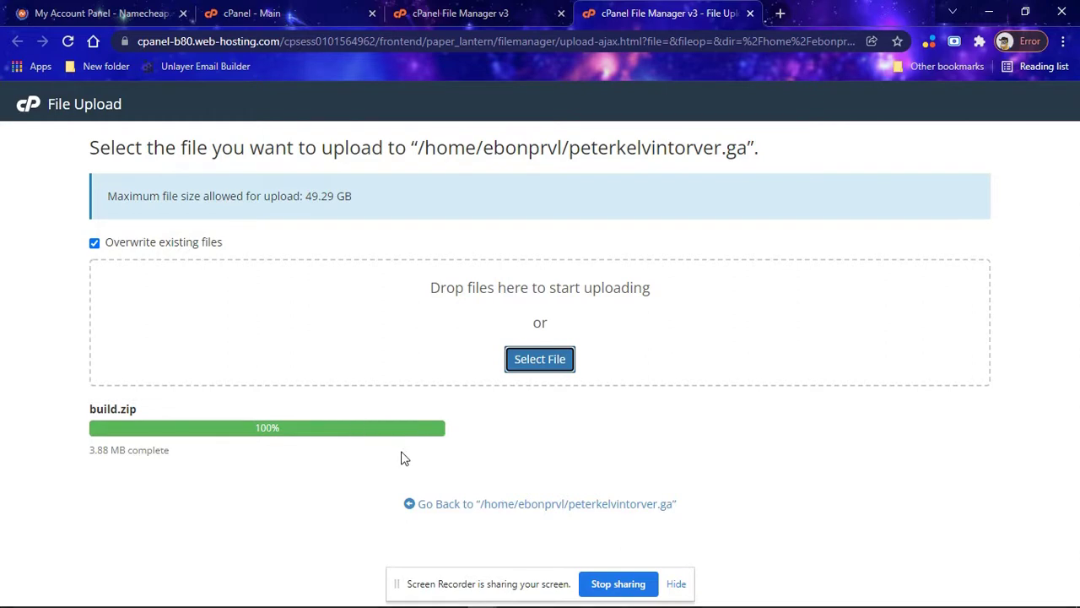
{"action": "left_click", "coordinate": [570, 506]}
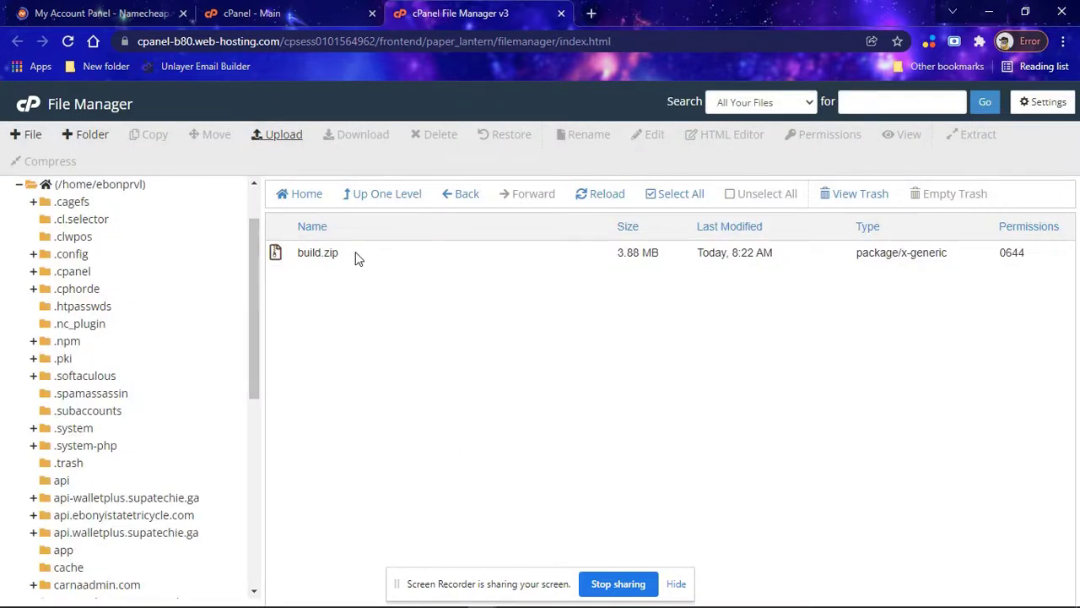
Step: Extract build.zip into the portfolio domain's folder and close the extraction results
{"action": "left_click", "coordinate": [355, 257]}
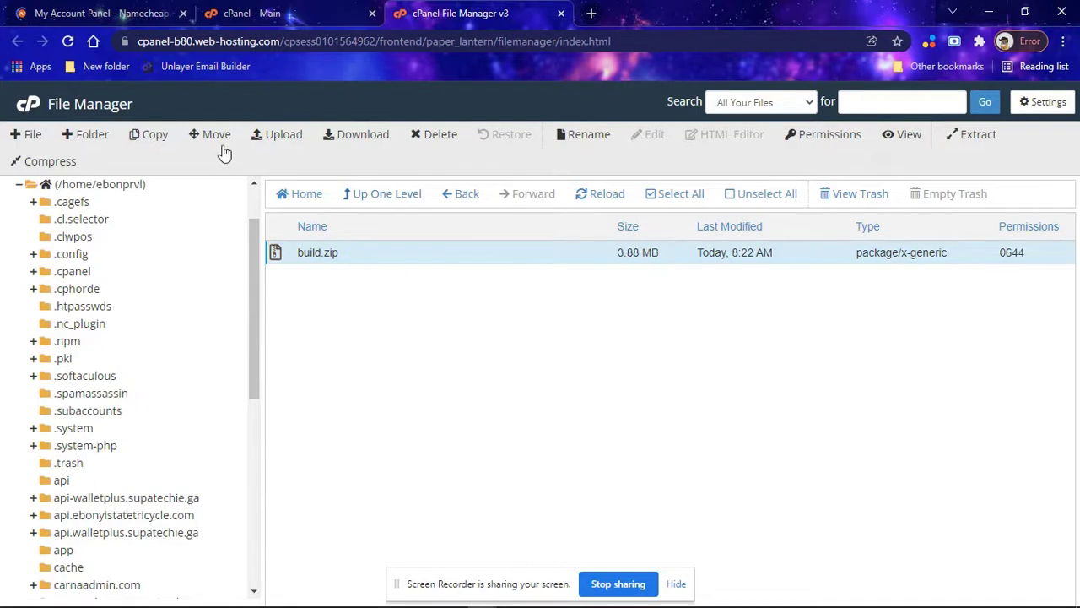
{"action": "left_click", "coordinate": [976, 137]}
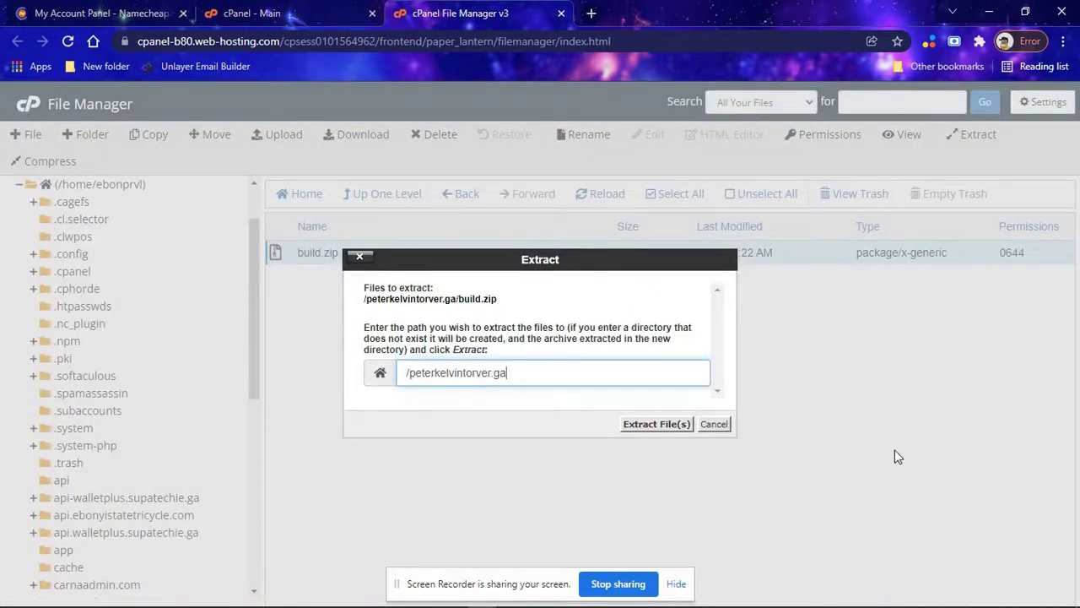
{"action": "left_click", "coordinate": [663, 429]}
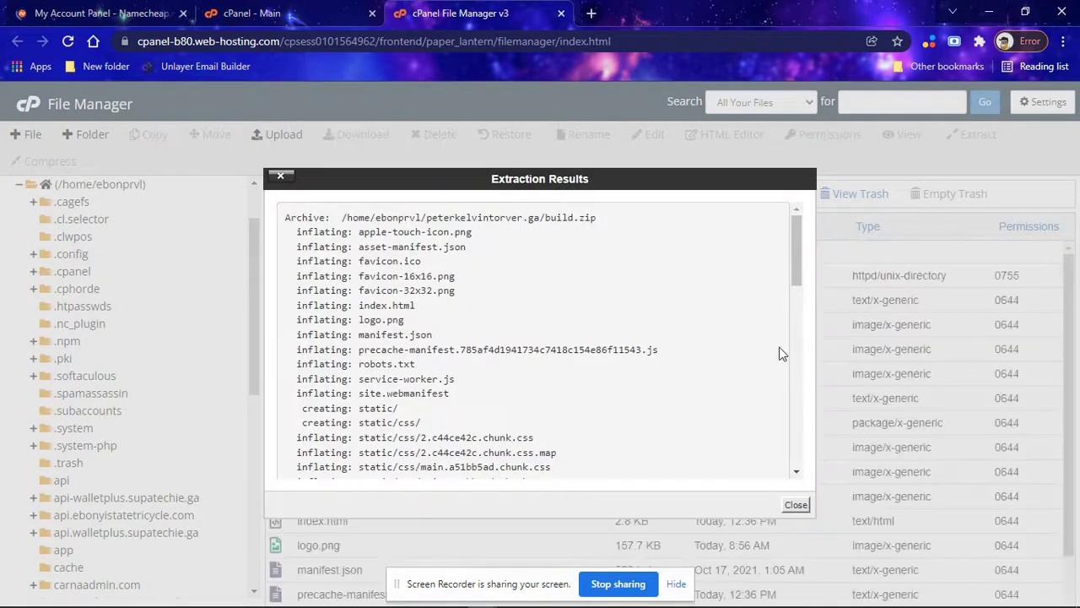
{"action": "left_click", "coordinate": [796, 507]}
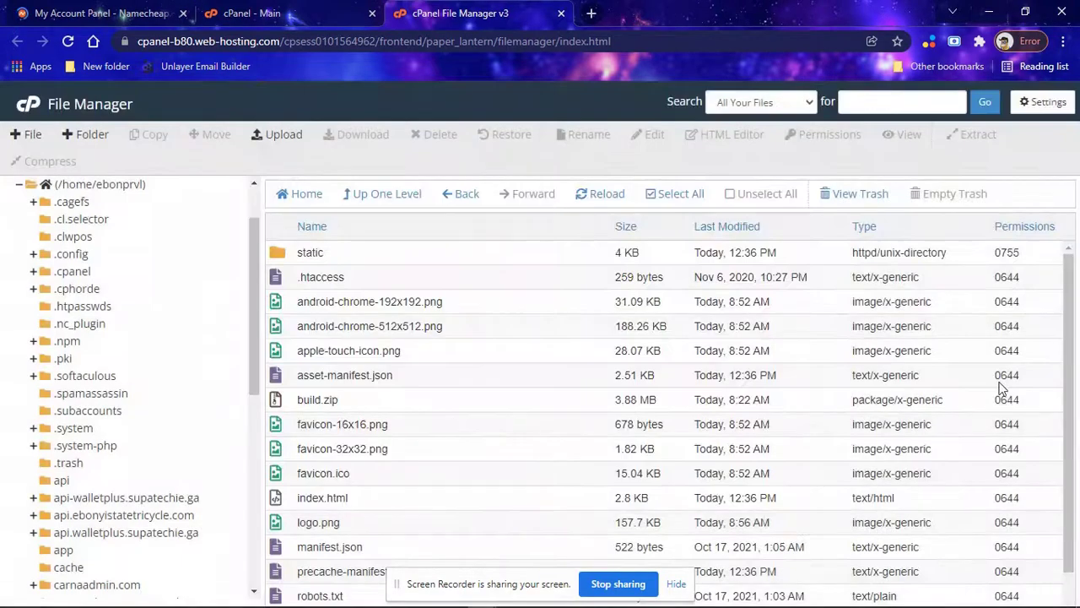
Step: Review the extracted files and permanently delete build.zip from the domain's folder, skipping the trash
{"action": "left_click_drag", "start_coordinate": [1070, 384], "coordinate": [1072, 413]}
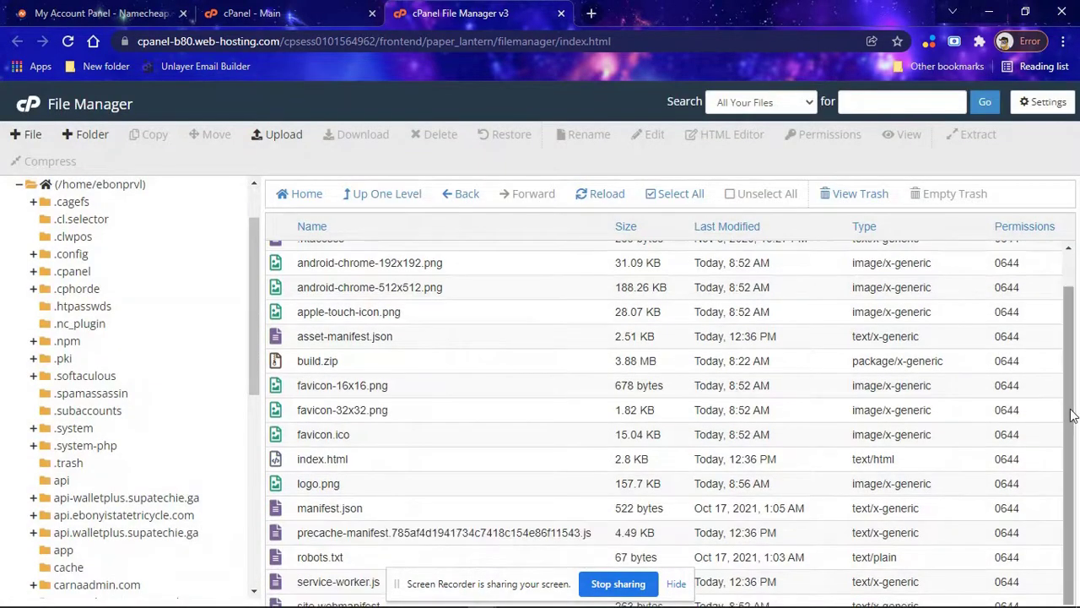
{"action": "scroll", "coordinate": [1072, 413], "scroll_direction": "up", "scroll_amount": 2}
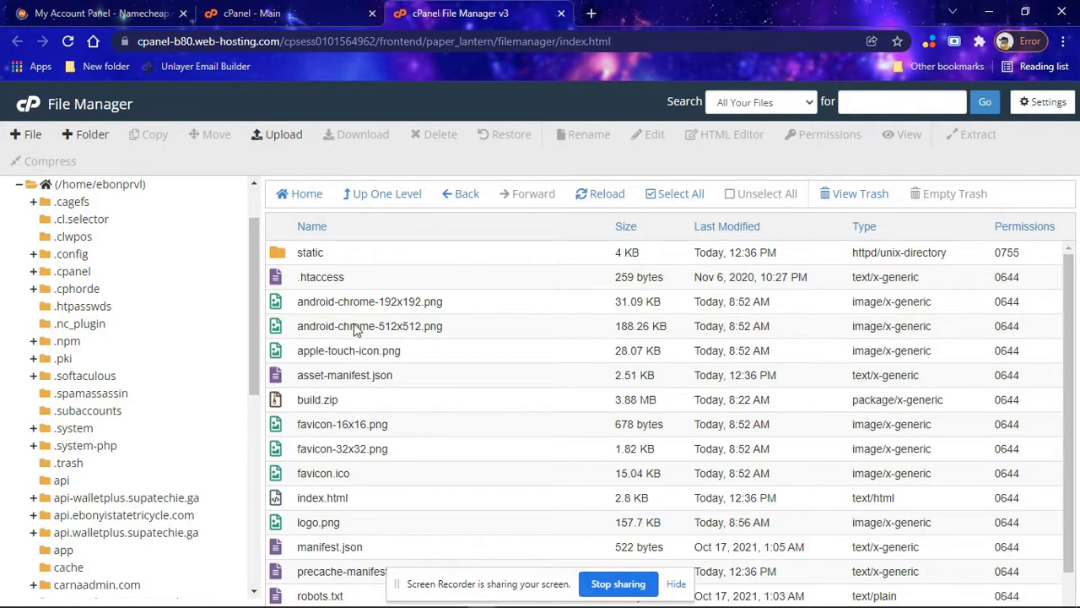
{"action": "left_click", "coordinate": [384, 402]}
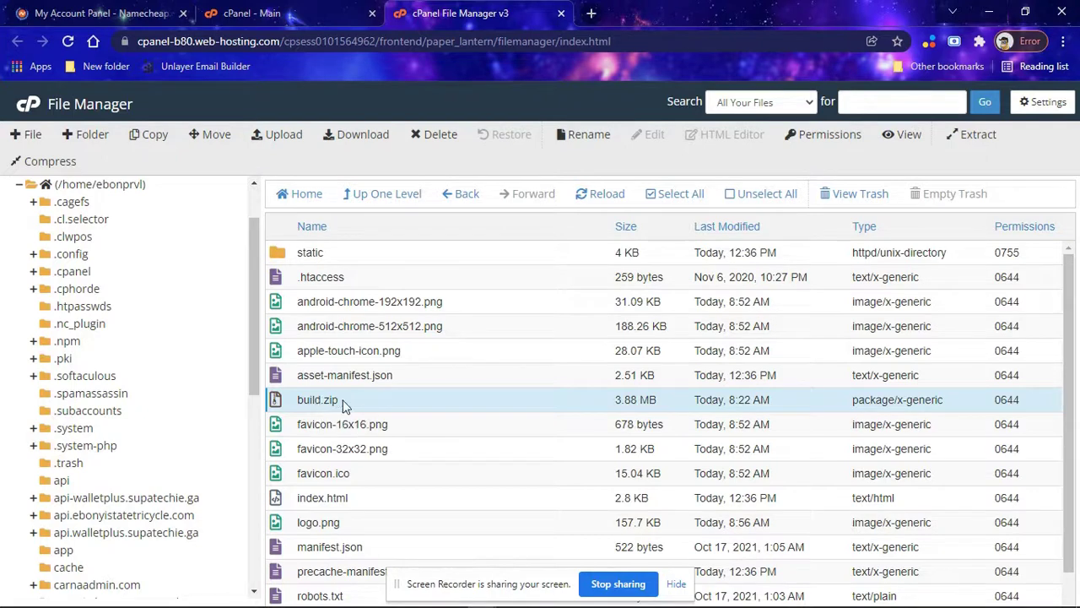
{"action": "left_click", "coordinate": [434, 135]}
{"action": "left_click", "coordinate": [397, 351]}
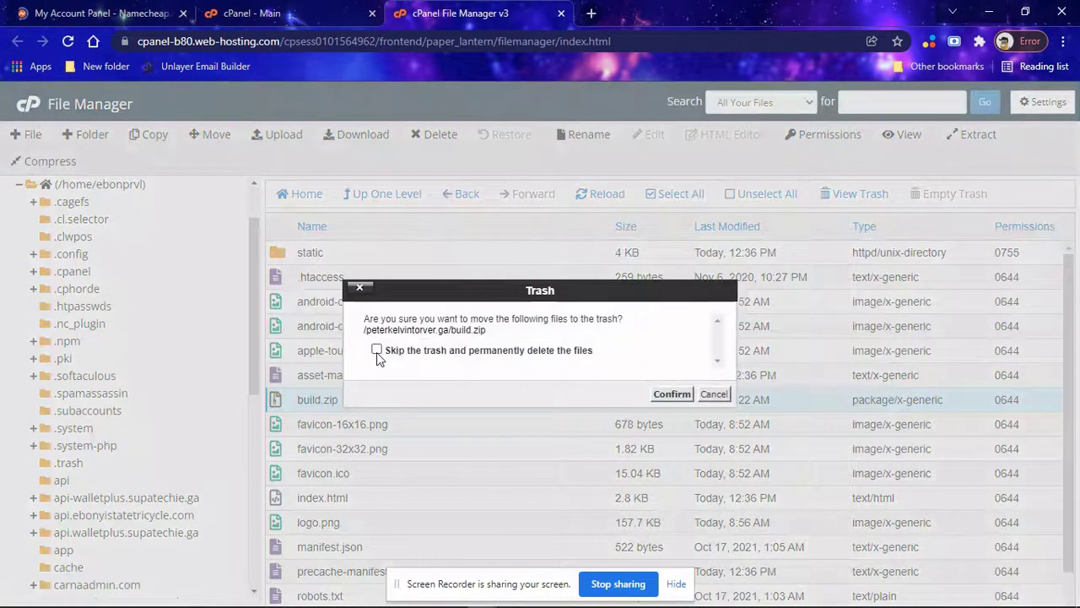
{"action": "left_click", "coordinate": [671, 394]}
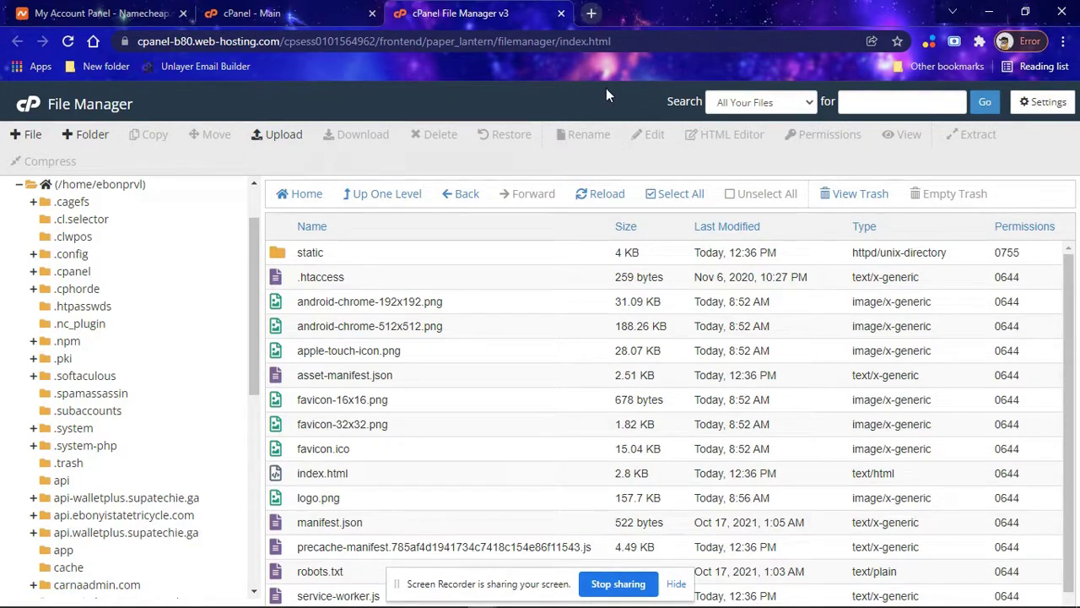
Step: Load the deployed portfolio site in a new browser tab using its .ga domain
{"action": "key", "text": "ctrl+t"}
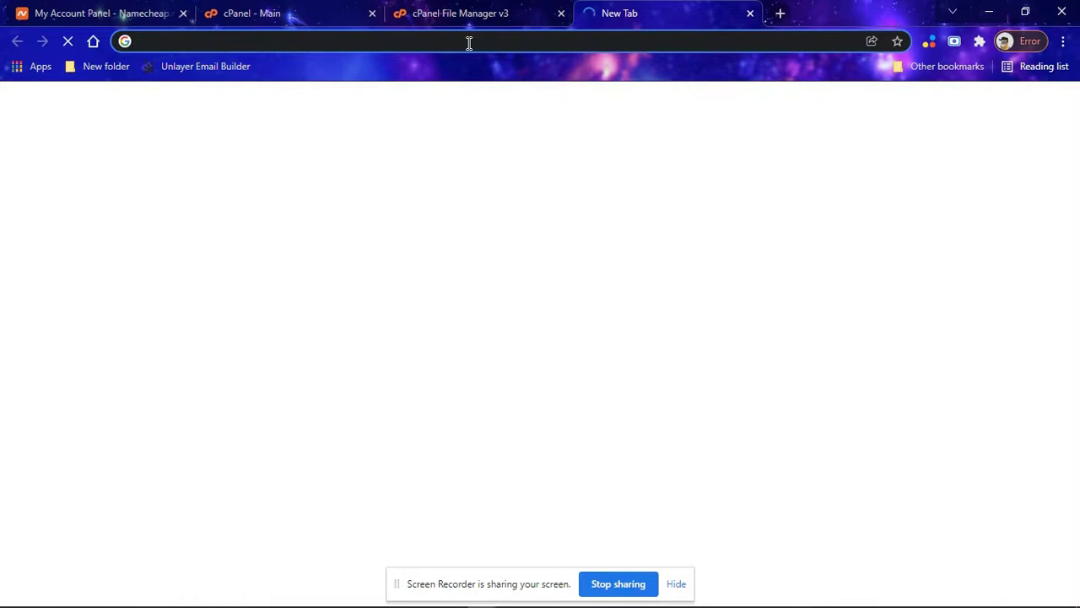
{"action": "type", "text": "peterkelvintorver.ga"}
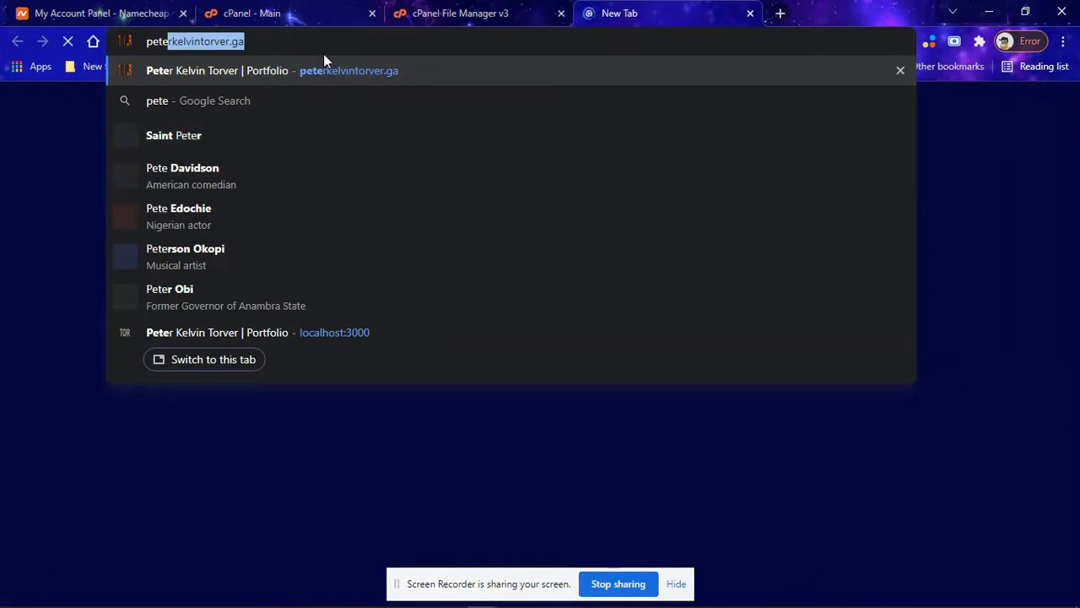
{"action": "key", "text": "Return"}
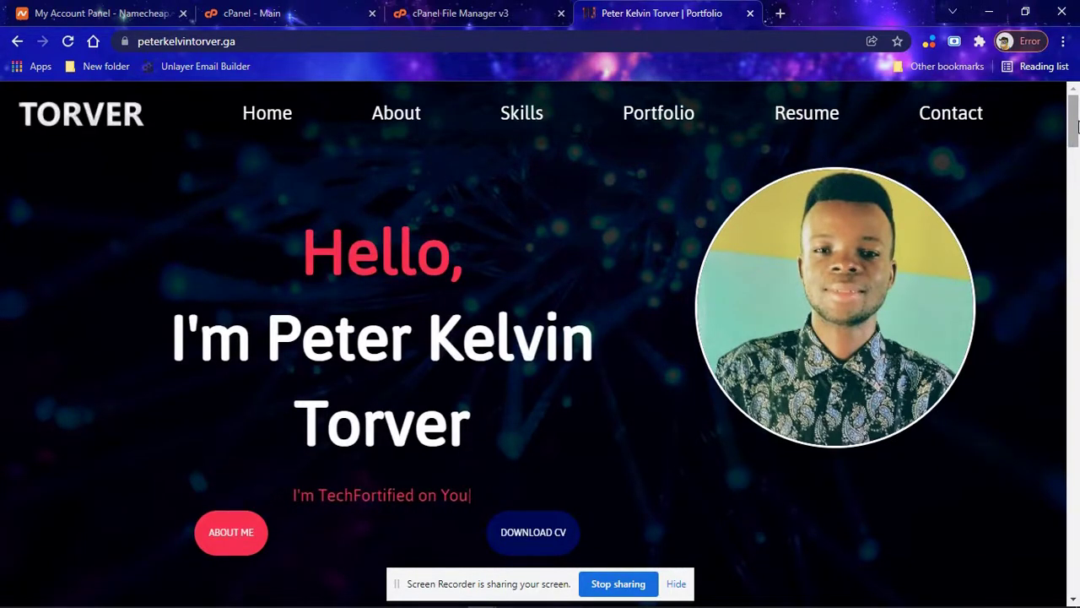
Step: Check the live portfolio site by viewing its home page and its About and Portfolio sections
{"action": "mouse_move", "coordinate": [1078, 125]}
{"action": "left_mouse_down"}
{"action": "mouse_move", "coordinate": [1074, 593]}
{"action": "mouse_move", "coordinate": [1075, 119]}
{"action": "left_mouse_up"}
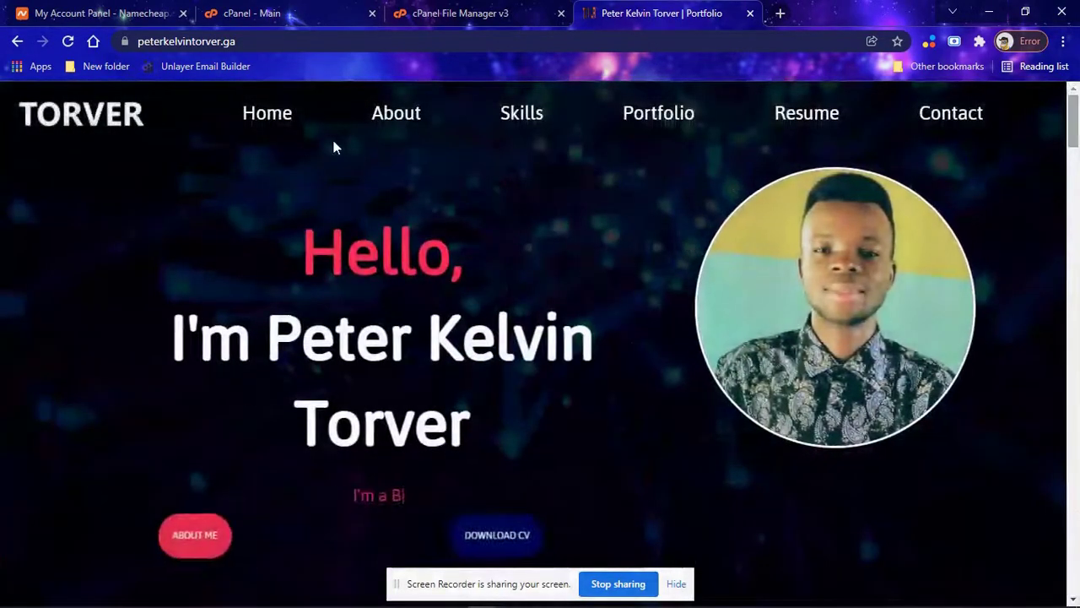
{"action": "left_click", "coordinate": [390, 122]}
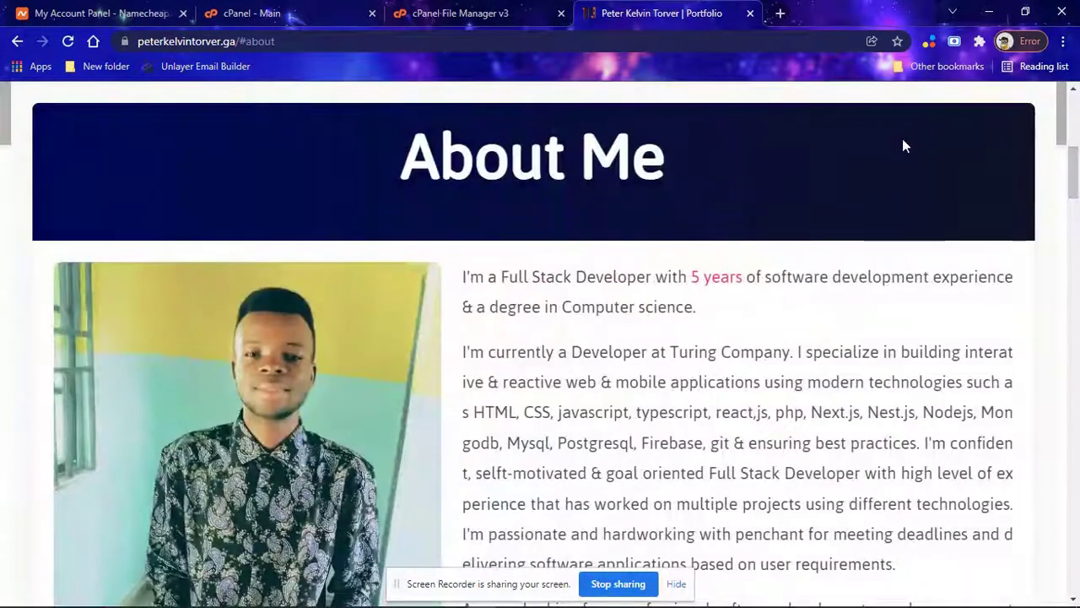
{"action": "left_click_drag", "start_coordinate": [1074, 148], "coordinate": [1072, 109]}
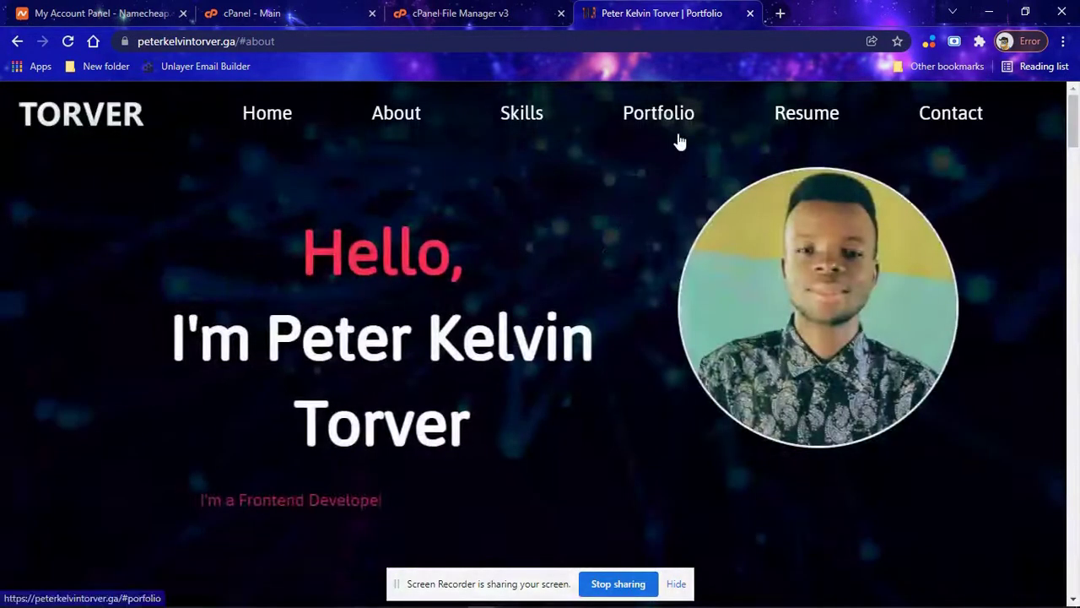
{"action": "left_click", "coordinate": [681, 142]}
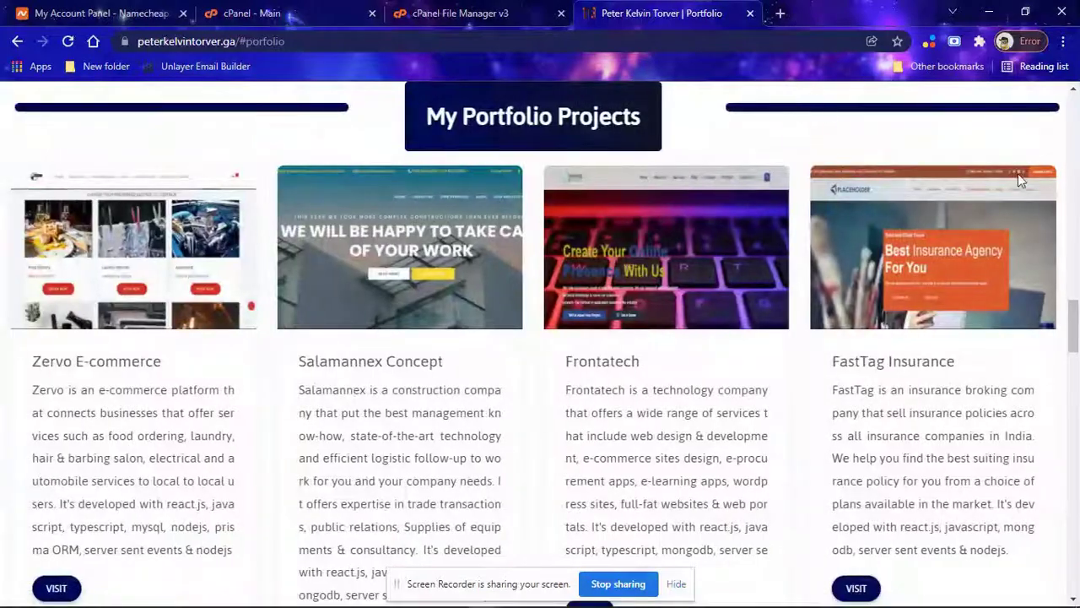
{"action": "left_click_drag", "start_coordinate": [1074, 317], "coordinate": [1074, 120]}
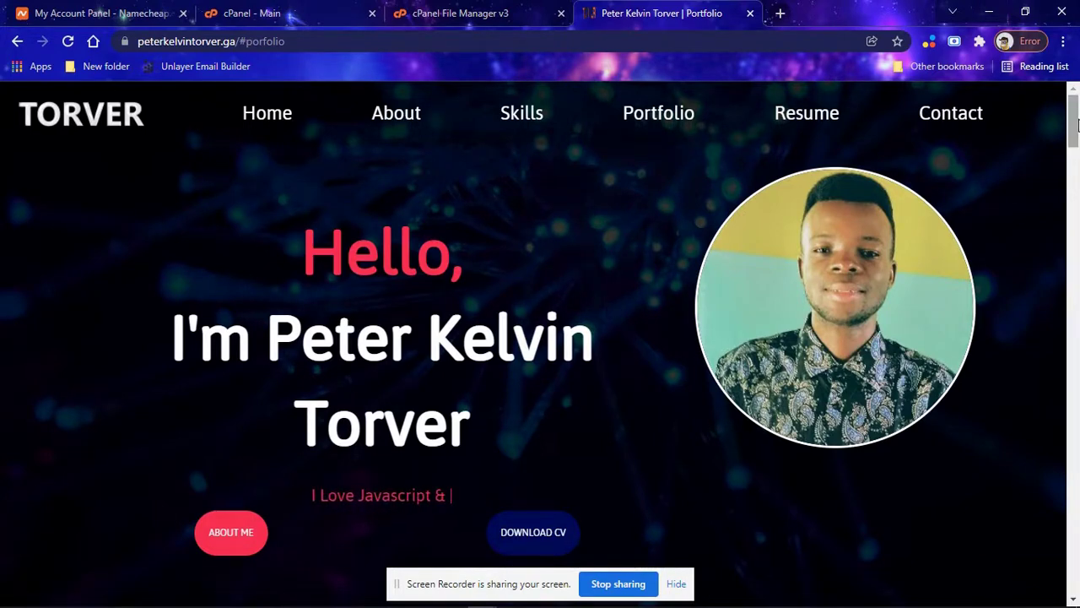
{"action": "scroll", "coordinate": [1074, 155], "scroll_direction": "down", "scroll_amount": 3}
{"action": "scroll", "coordinate": [1075, 143], "scroll_direction": "up", "scroll_amount": 5}
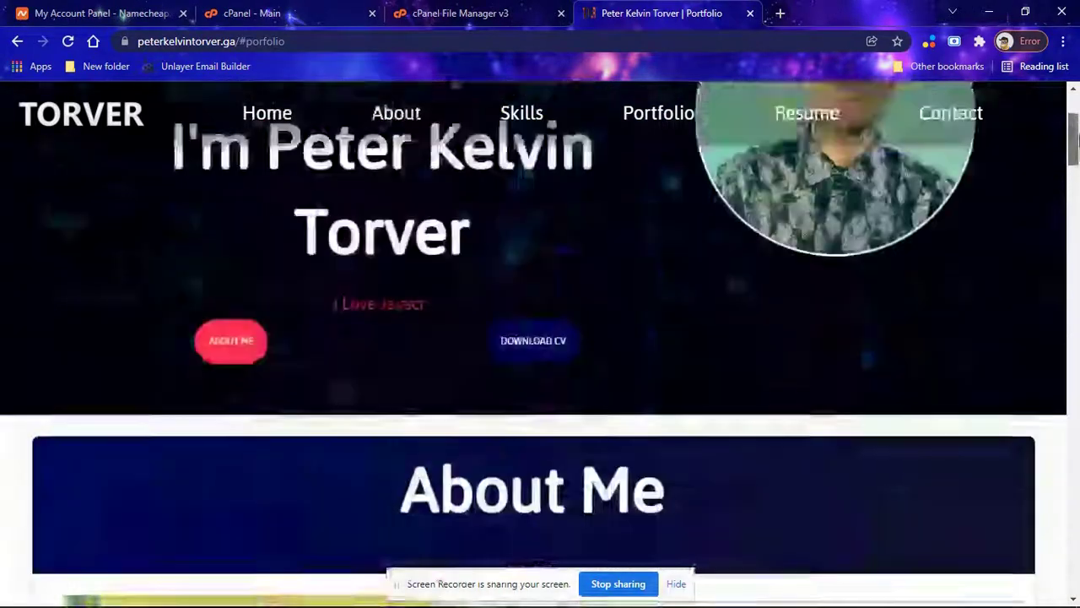